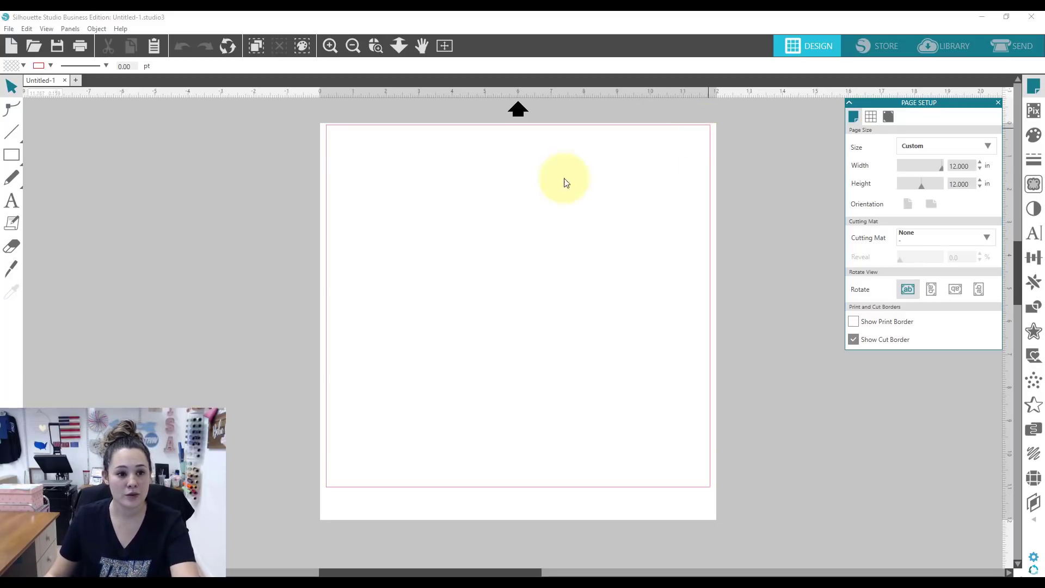
Step: Browse for a file to open in Local Disk (C:) > Users > Public > Public Documents > The Rhinestone World > TRW Templates > TRW Word Layout Mini Pack CDR
left_click(30, 49)
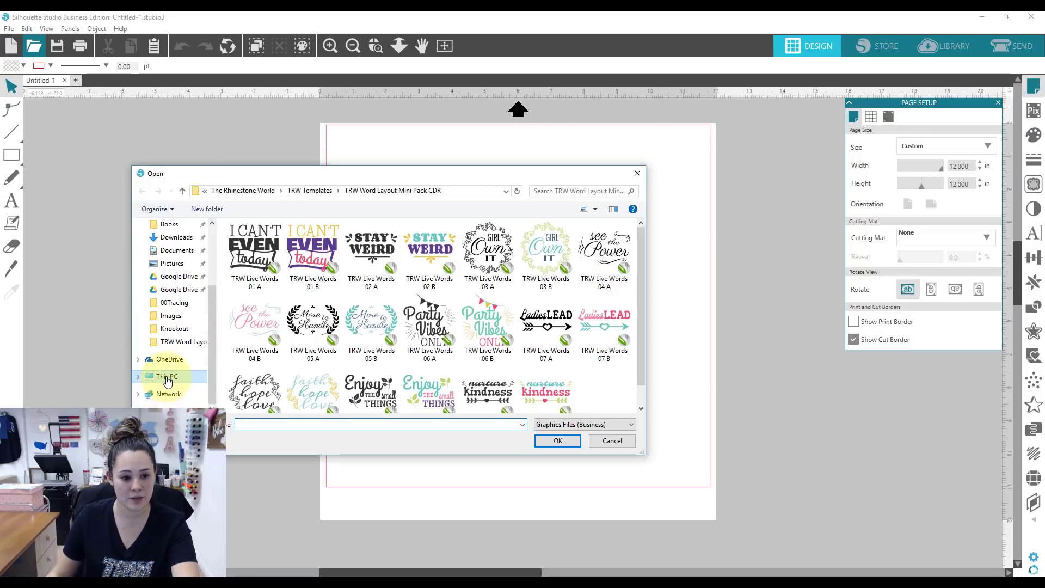
left_click(167, 378)
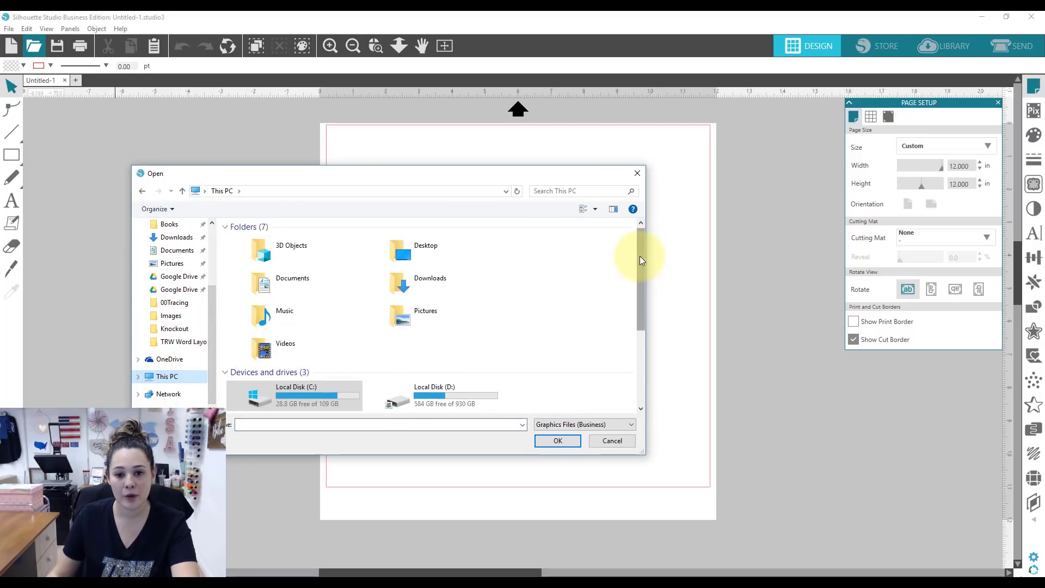
left_click_drag(640, 260, 641, 315)
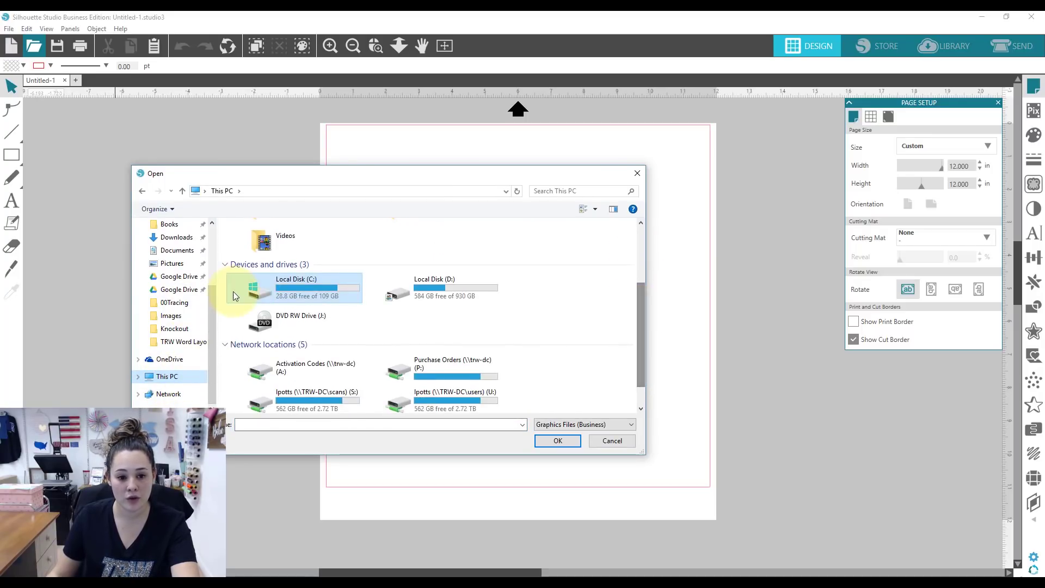
double_click(286, 294)
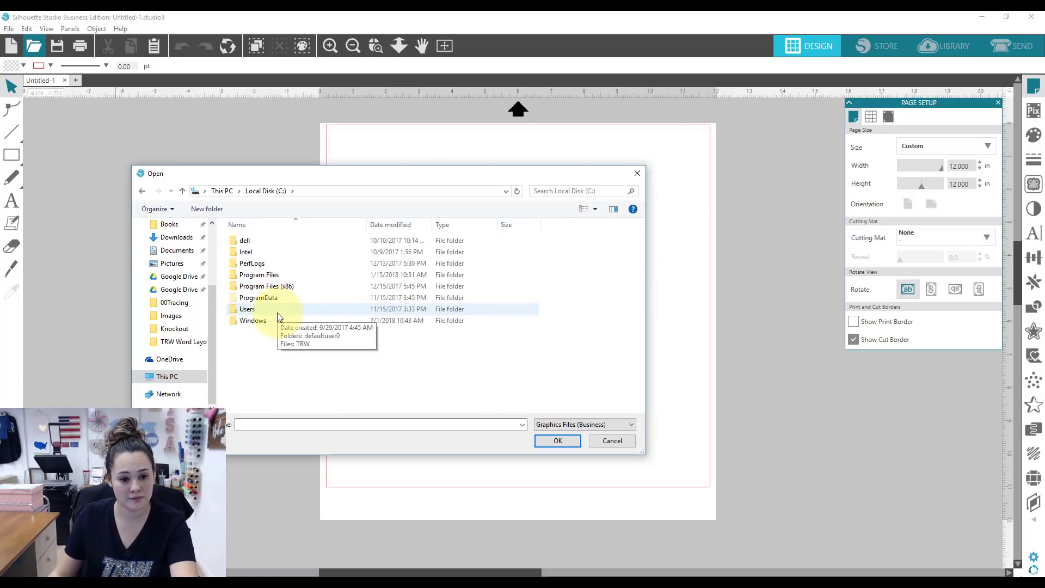
double_click(247, 309)
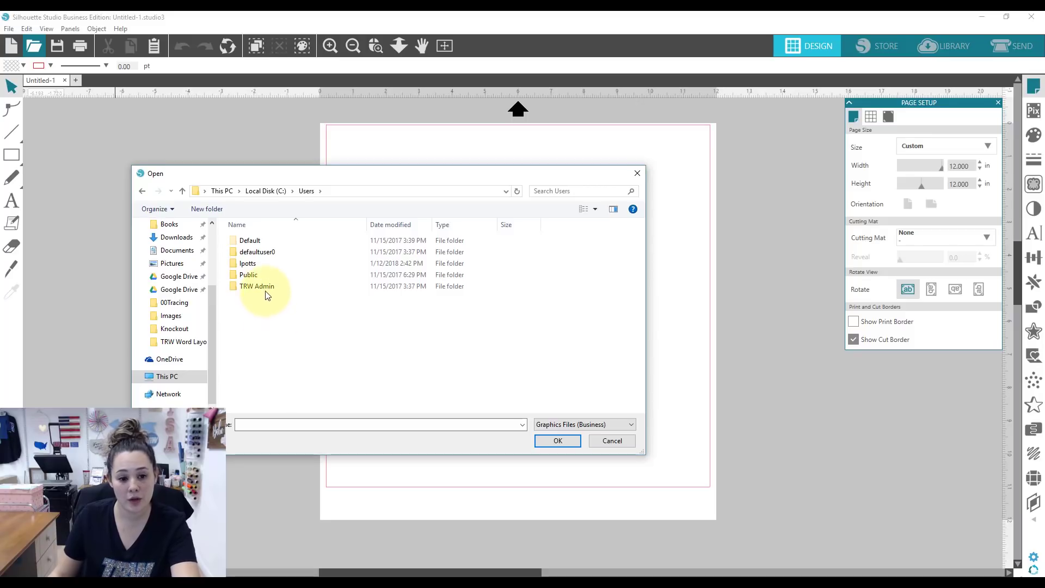
double_click(262, 276)
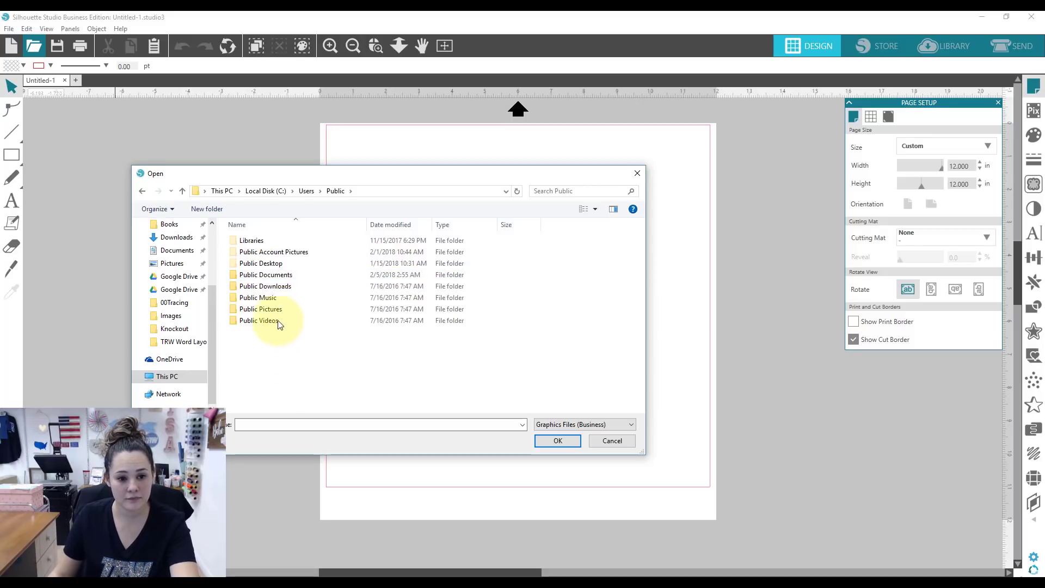
double_click(283, 277)
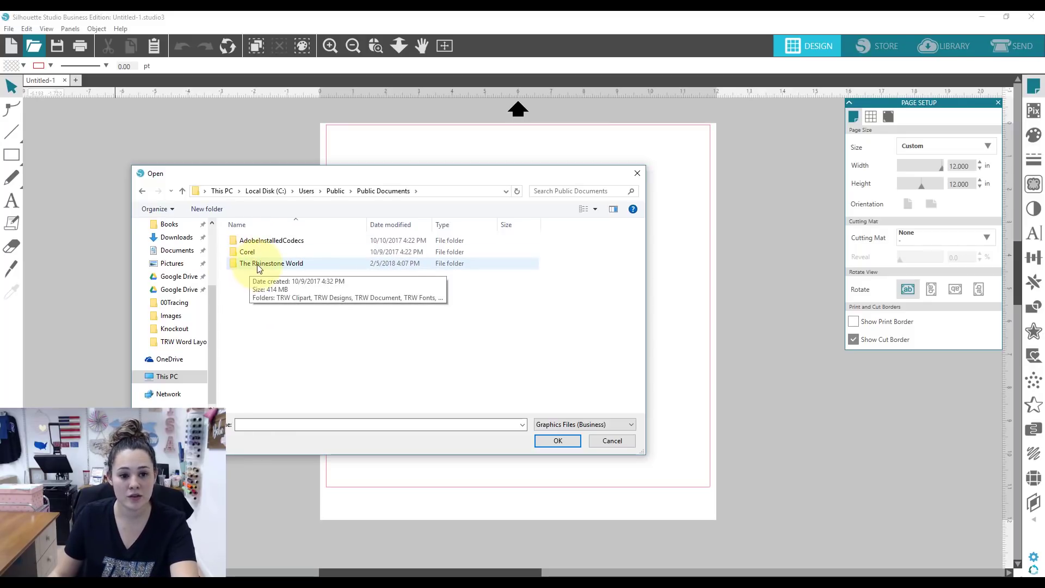
double_click(262, 263)
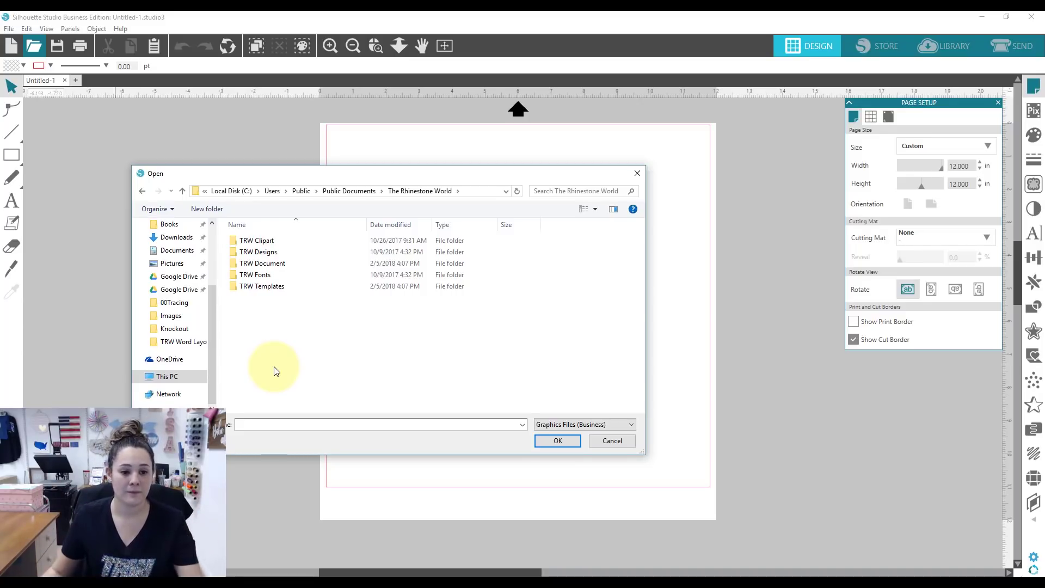
double_click(284, 286)
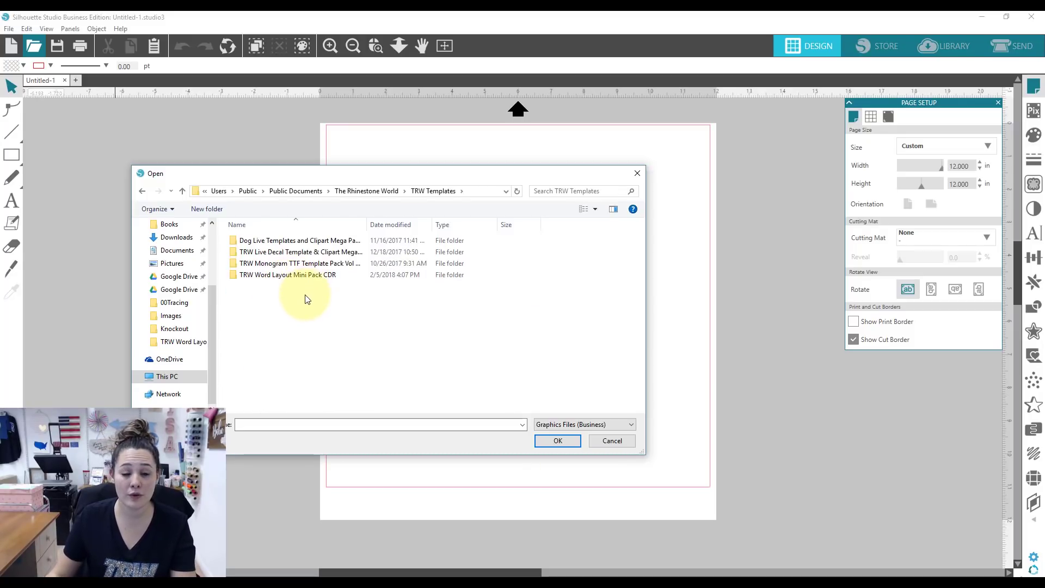
double_click(332, 276)
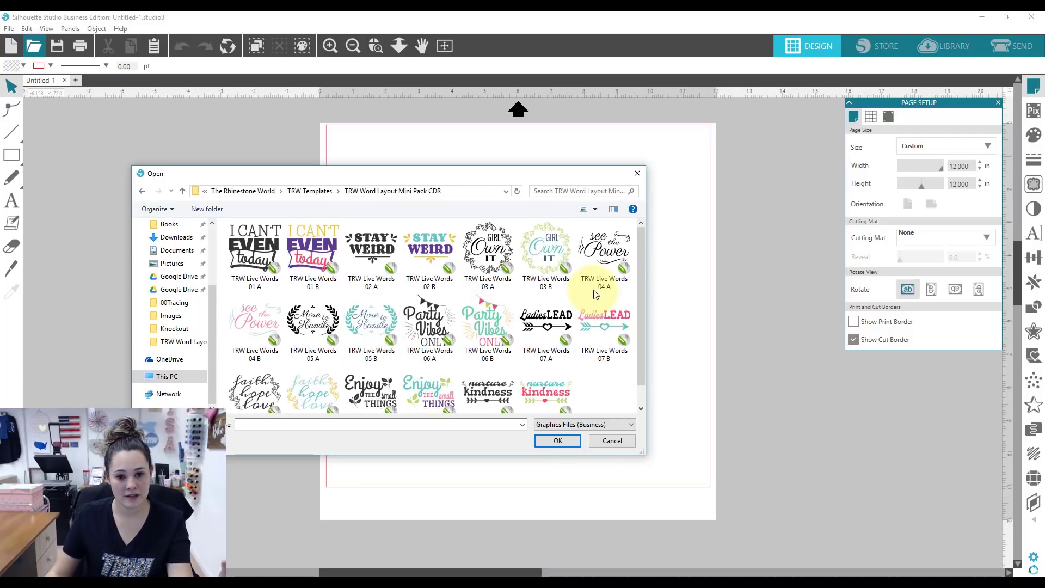
Step: Open the colored "Enjoy the small Things" template, TRW Live Words 09 B
left_click_drag(641, 236, 637, 275)
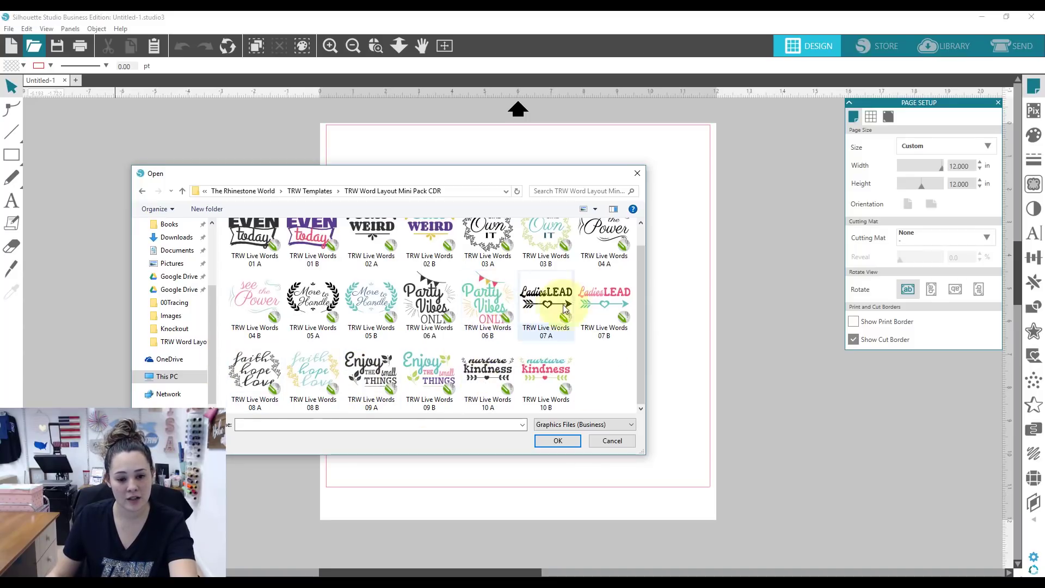
left_click(435, 365)
double_click(435, 364)
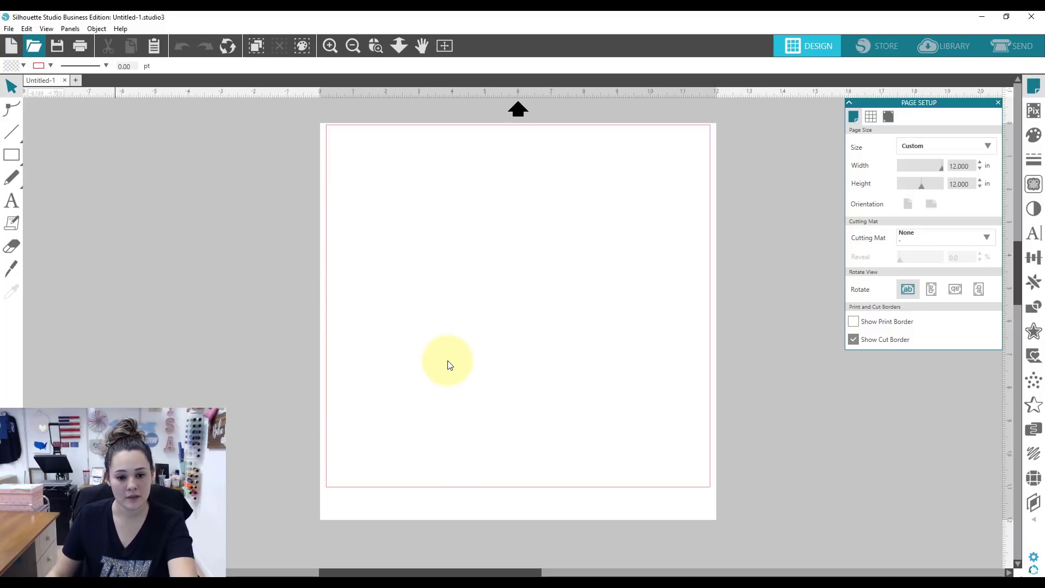
Step: Move the whole "Enjoy the small Things" design to the upper middle of the page and ungroup it
left_click_drag(435, 349, 516, 288)
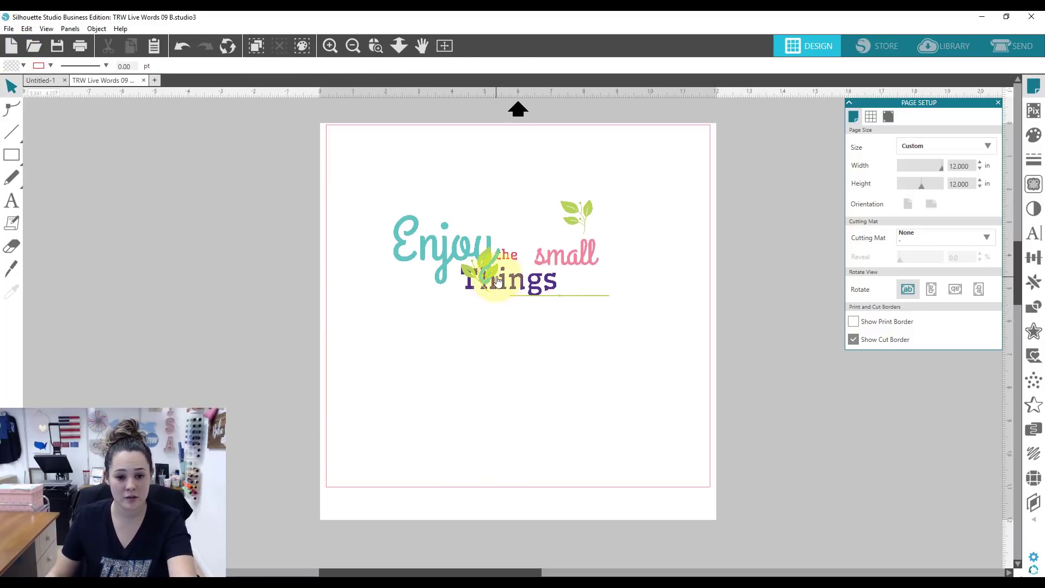
left_click_drag(488, 256, 468, 266)
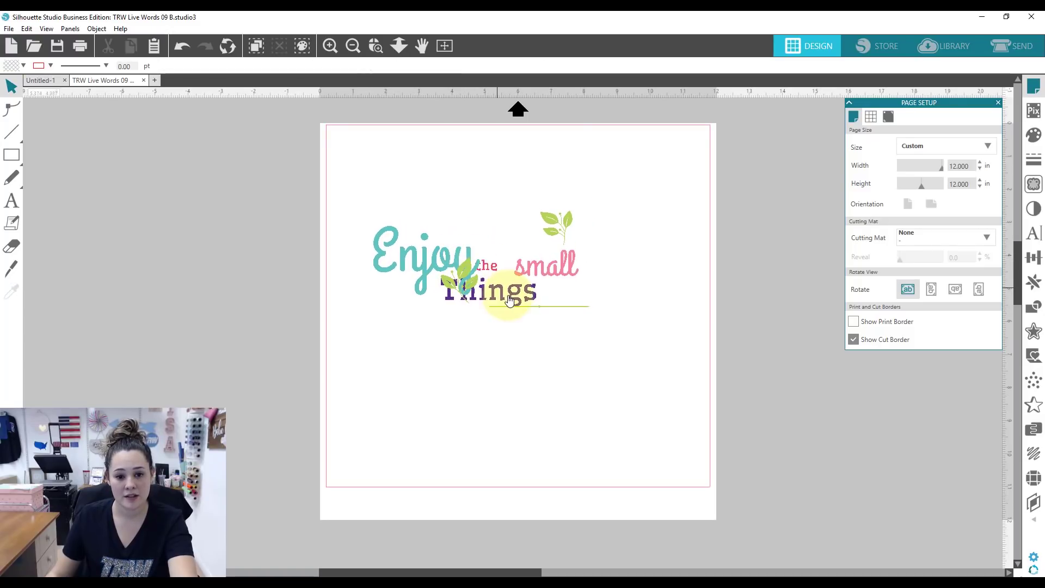
right_click(509, 278)
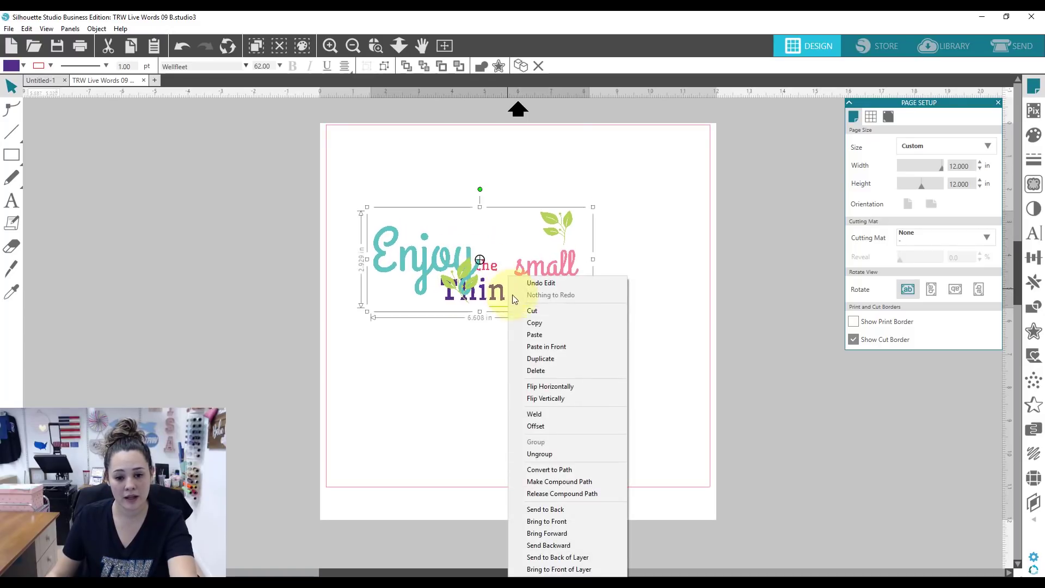
left_click(544, 454)
left_click(475, 459)
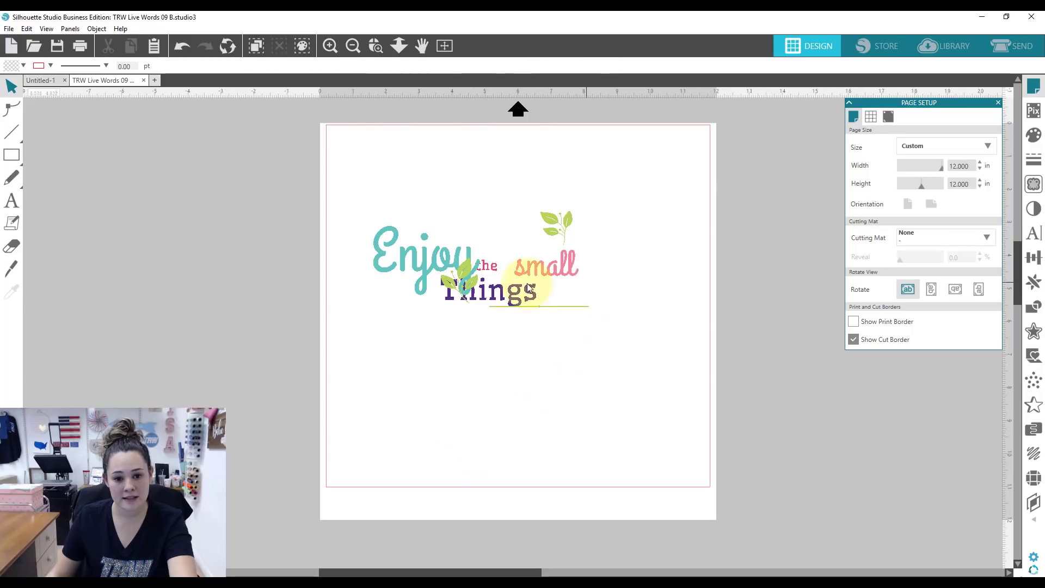
Step: Rearrange the words: "Things" centered over the green line, "the" just before "small", and "Enjoy" above them
left_click_drag(527, 294, 571, 295)
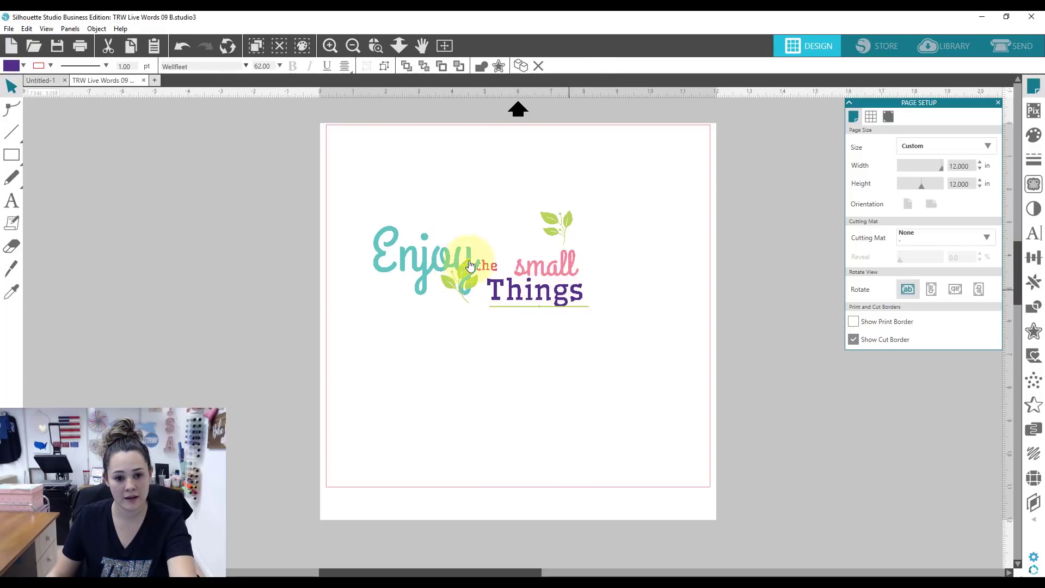
left_click_drag(495, 271, 504, 274)
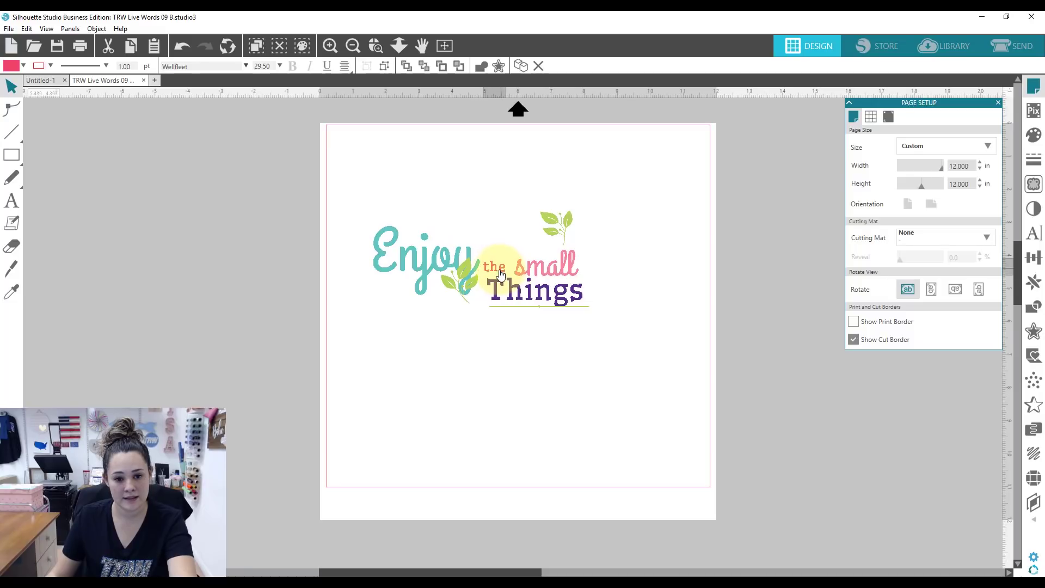
left_click_drag(425, 259, 484, 221)
Step: Shift the green leaves-and-line group slightly down to Y 4.213 in so the line clears the word "Things"
left_click_drag(602, 252, 539, 309)
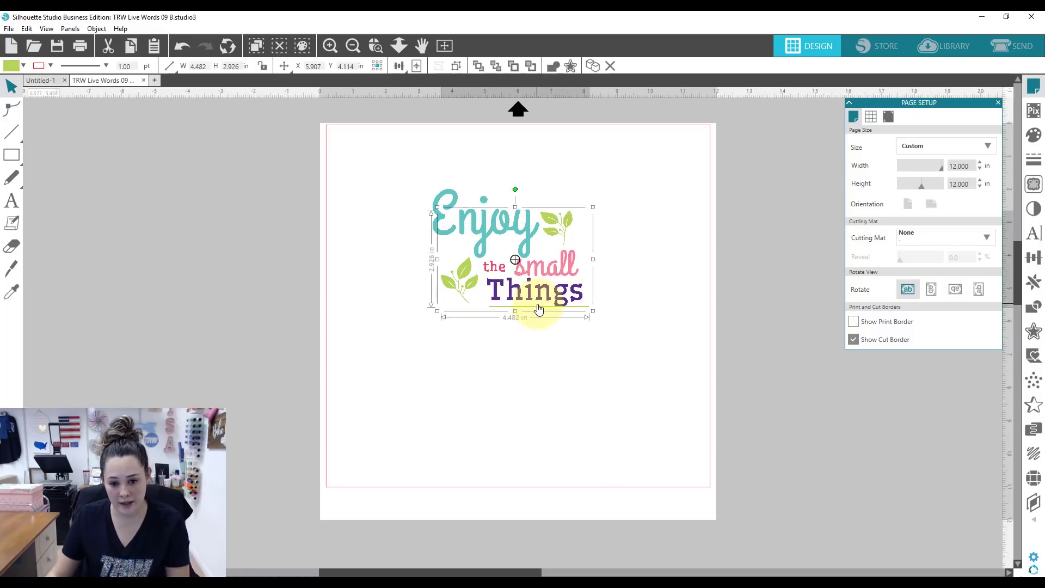
left_click(522, 317)
left_click(522, 315)
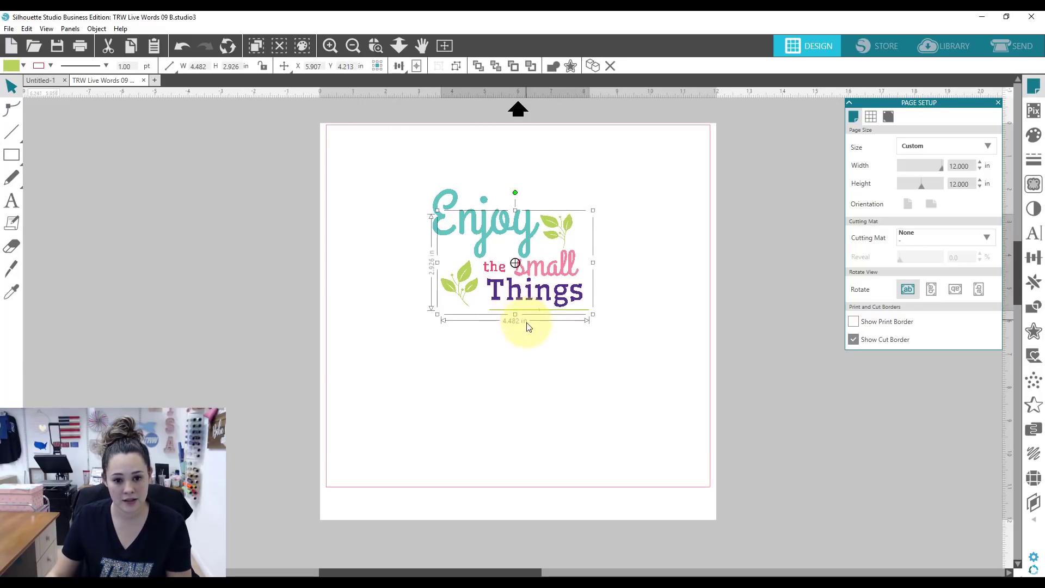
left_click(527, 327)
left_click(500, 272)
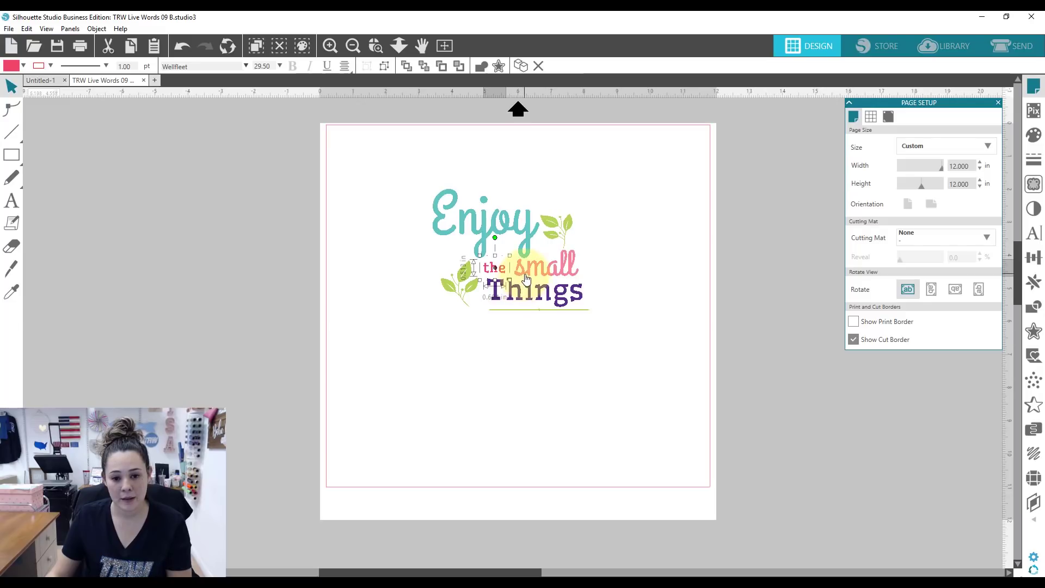
left_click(630, 319)
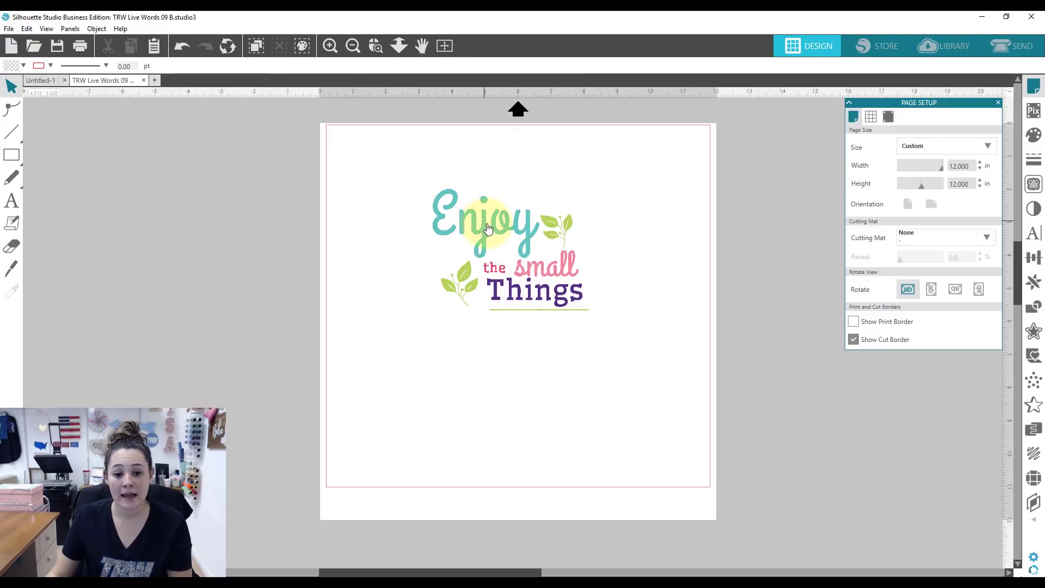
Step: Open the word "Enjoy" for text editing to check that it is live text, and leave editing
double_click(522, 231)
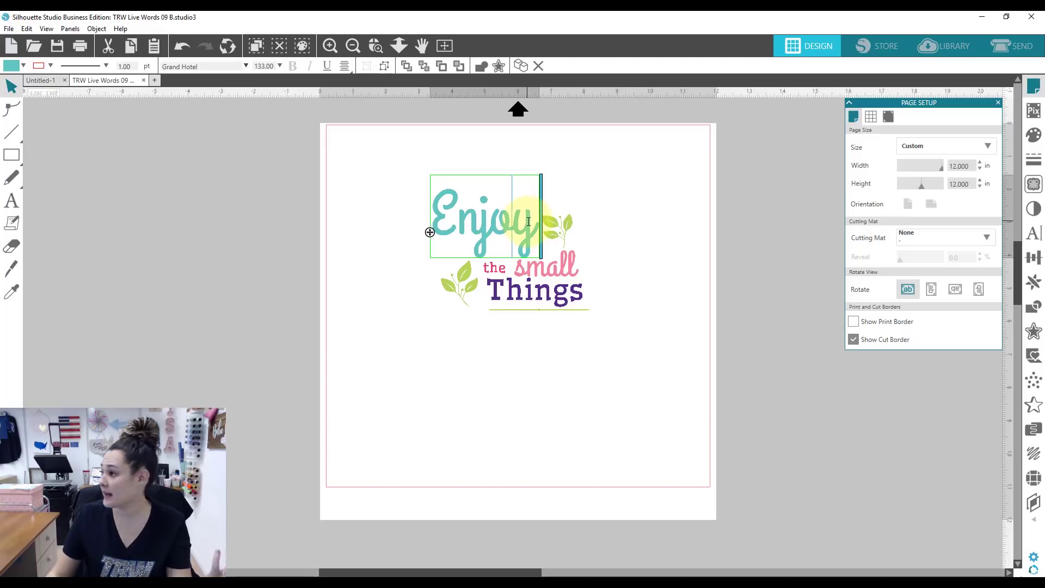
left_click_drag(535, 223, 394, 187)
left_click(392, 181)
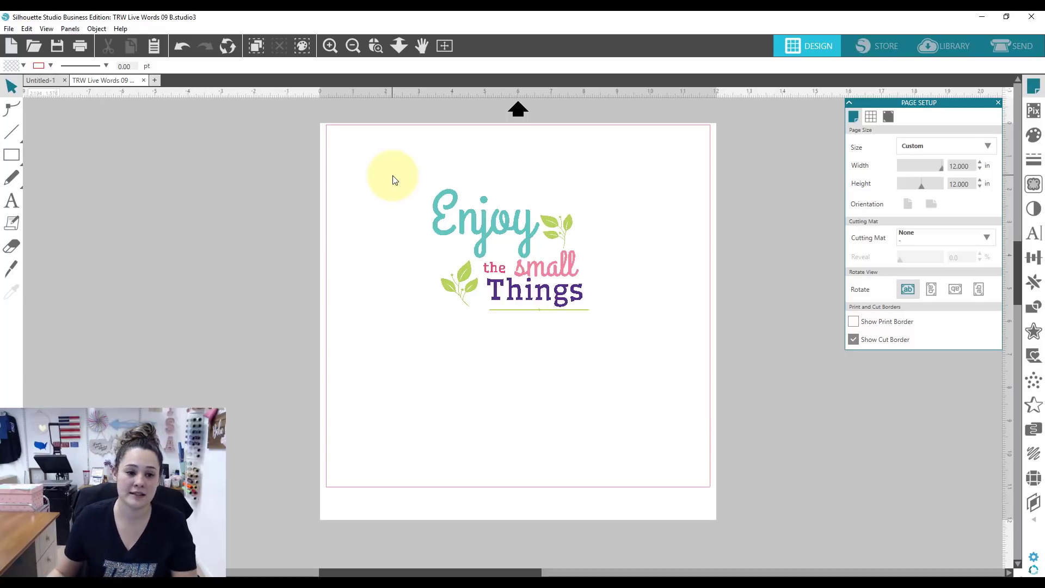
Step: Browse for another file to open in the TRW Templates folder's Dog Live Templates and Clipart Mega Pack Vol. 1 Templates
left_click(34, 46)
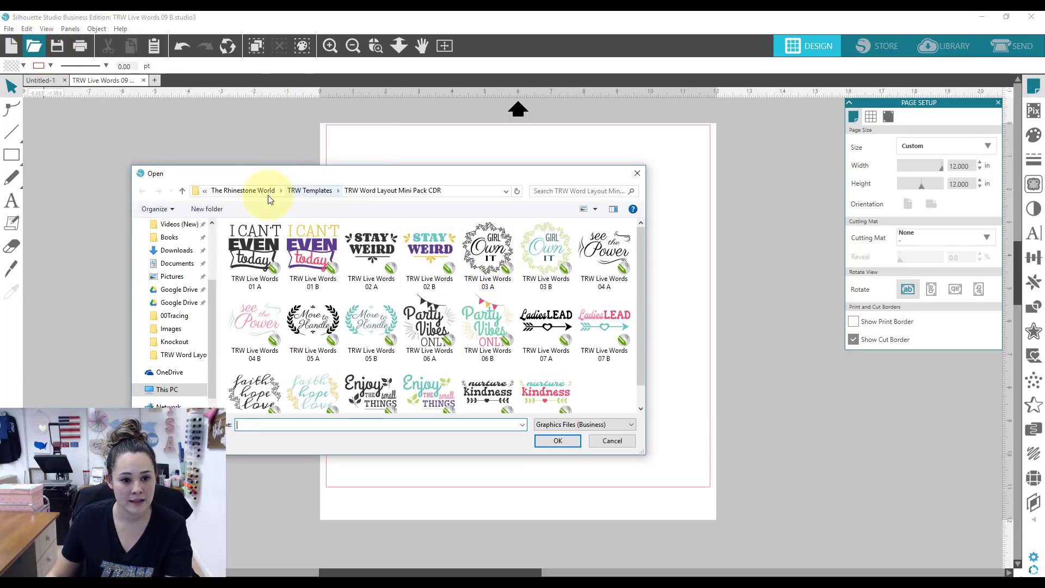
left_click(318, 192)
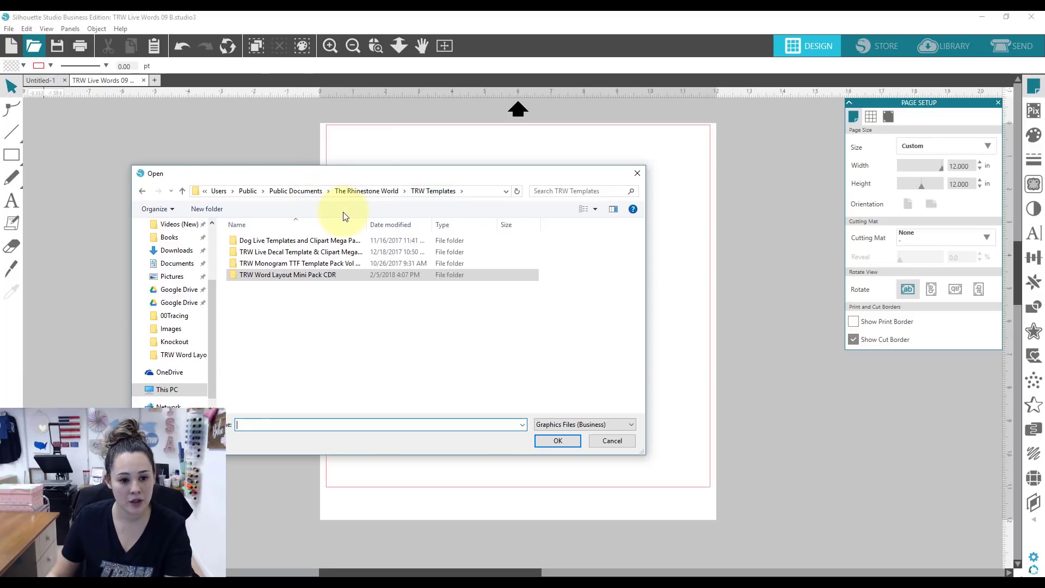
double_click(330, 243)
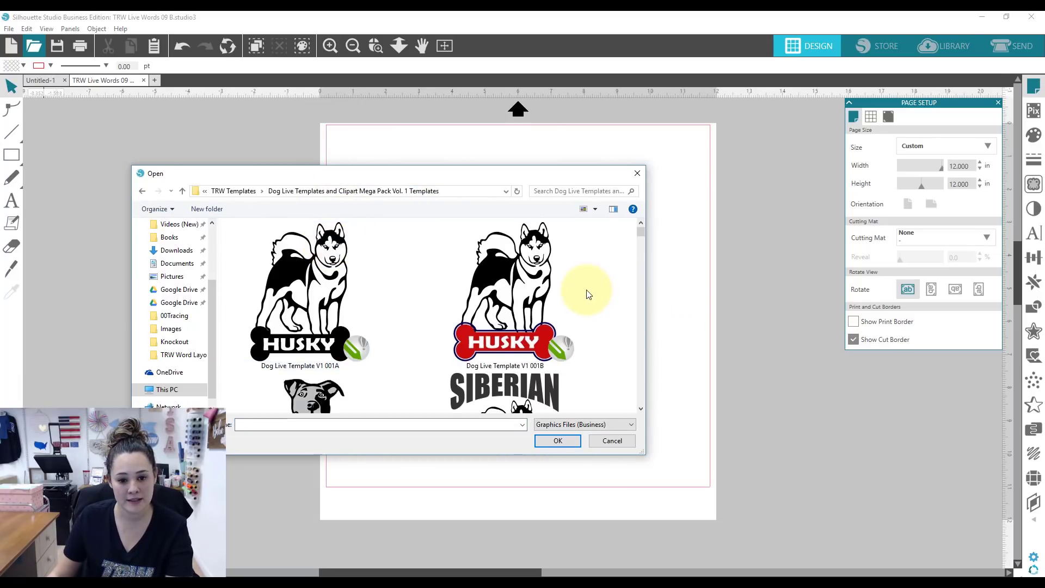
Step: Look through the dog templates and open the black "In Loving Memory" design, Dog Live Template V1 004A
scroll(587, 292, "down", 5)
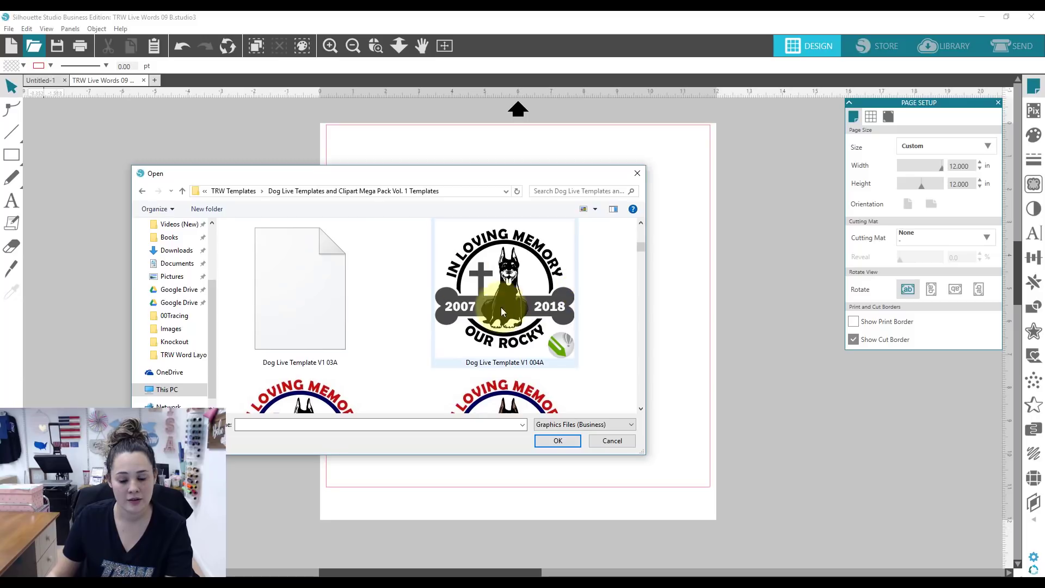
scroll(382, 284, "down", 4)
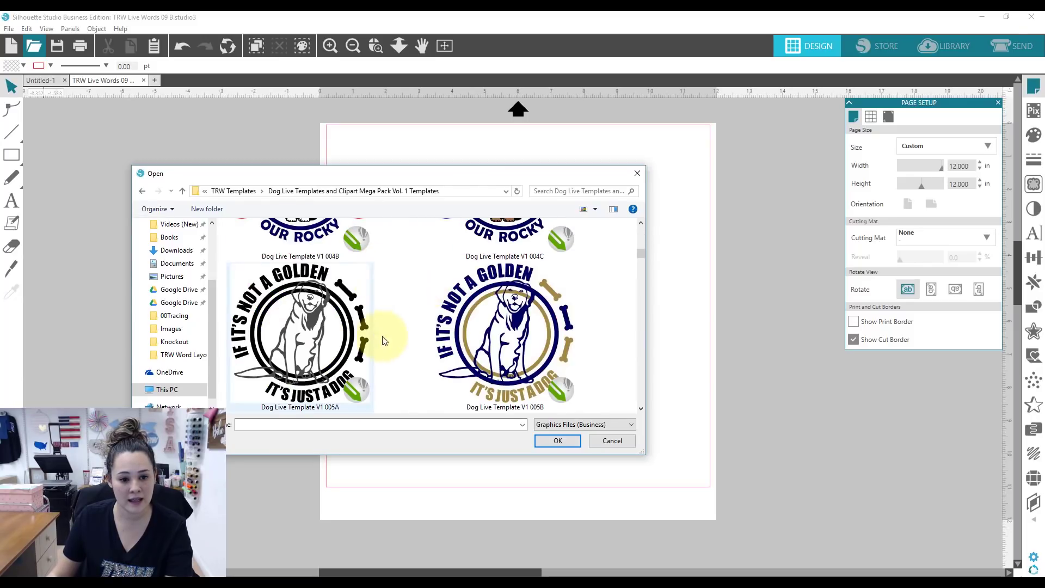
scroll(420, 294, "up", 2)
scroll(422, 299, "down", 4)
scroll(424, 301, "down", 6)
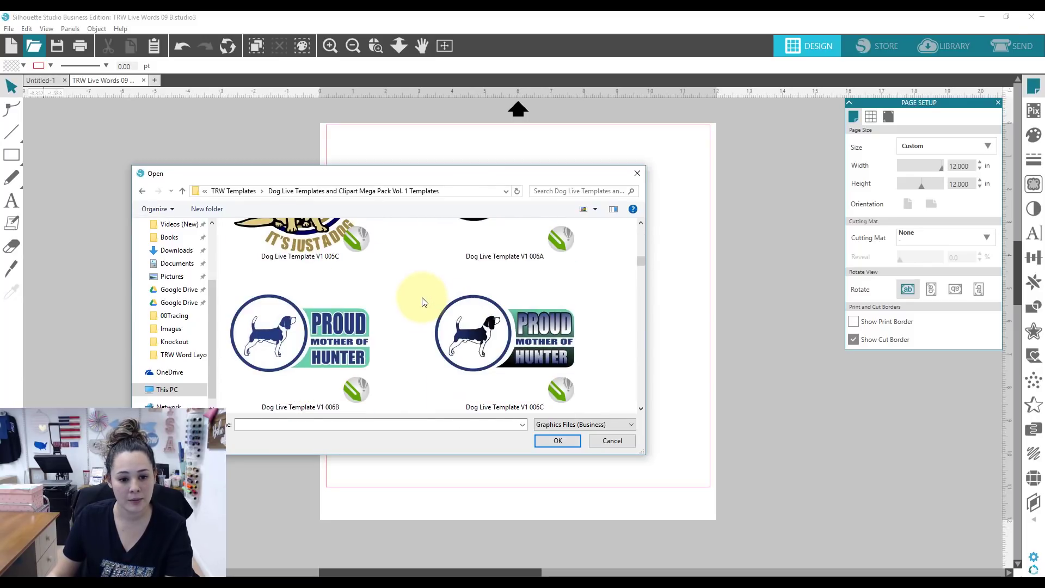
scroll(424, 301, "up", 5)
scroll(422, 300, "up", 3)
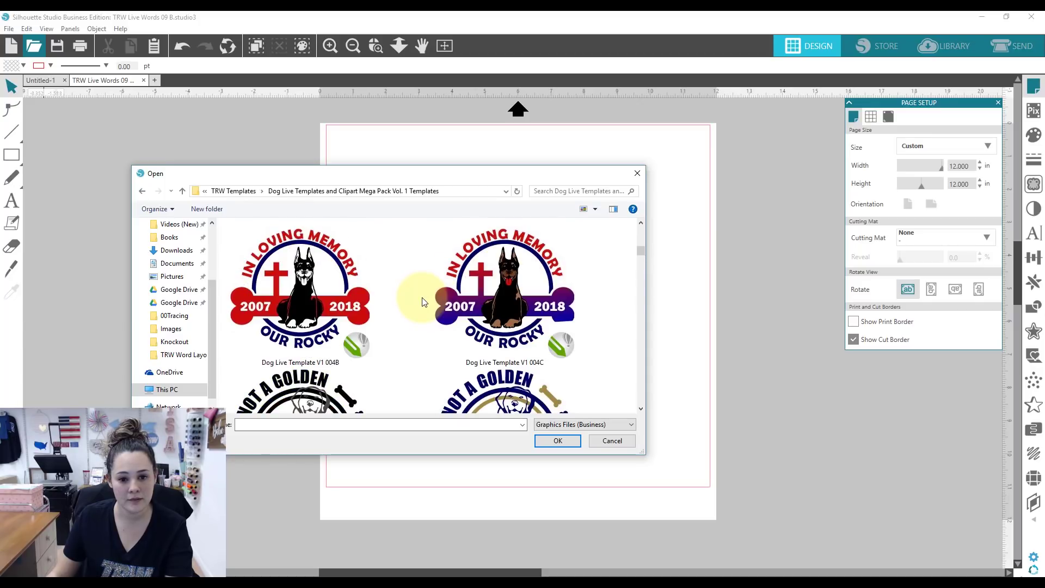
scroll(413, 299, "down", 1)
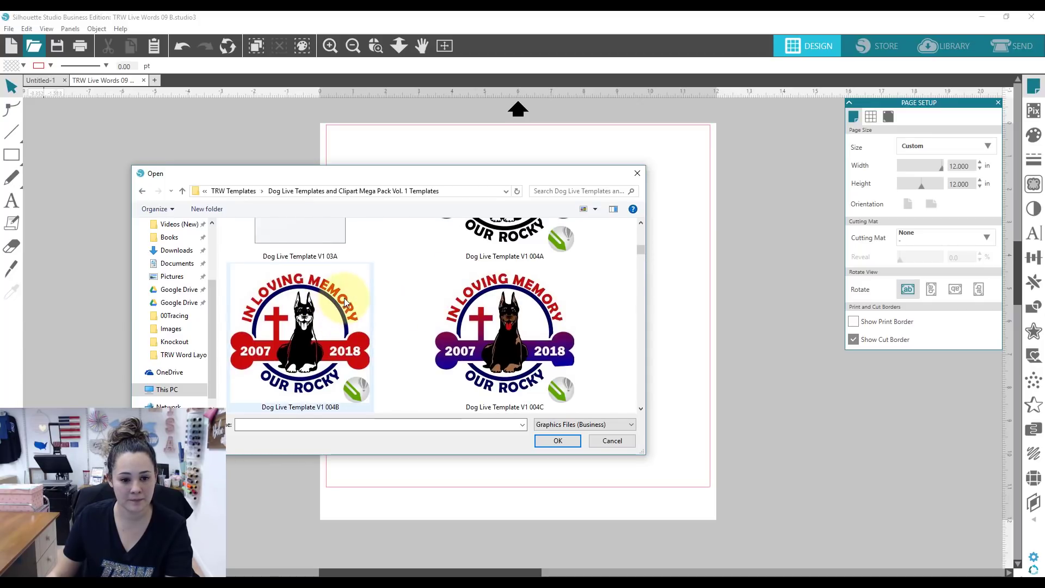
scroll(367, 288, "up", 2)
double_click(511, 247)
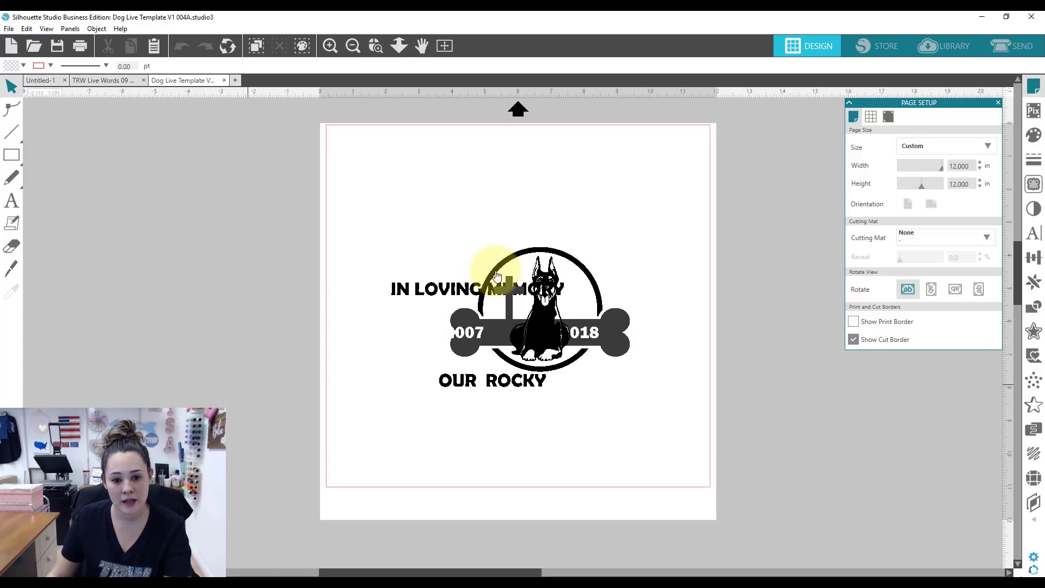
Step: Move the whole dog memorial design up into the upper half of the page and deselect it
left_click_drag(546, 324, 526, 263)
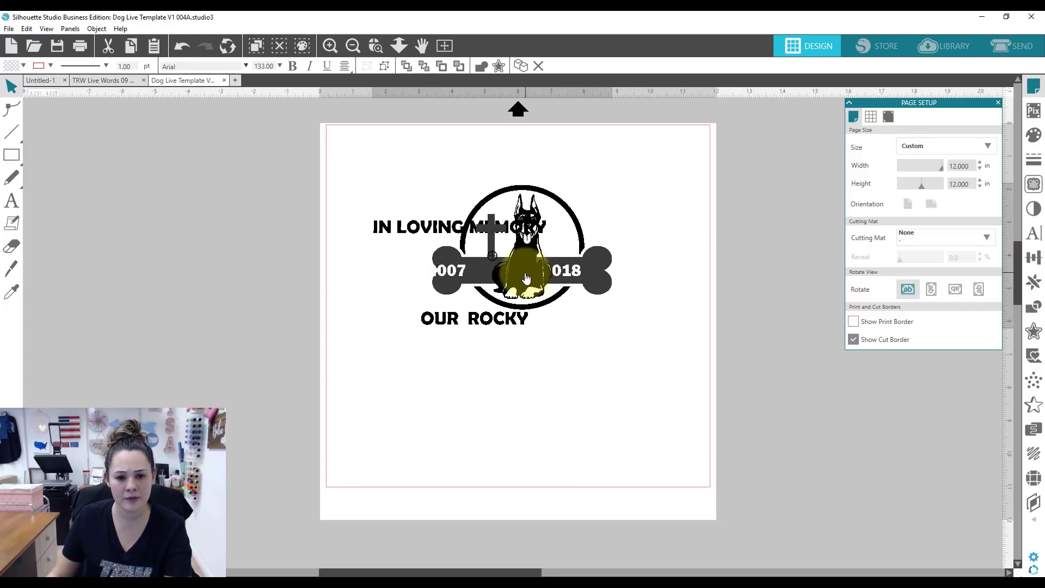
left_click(554, 346)
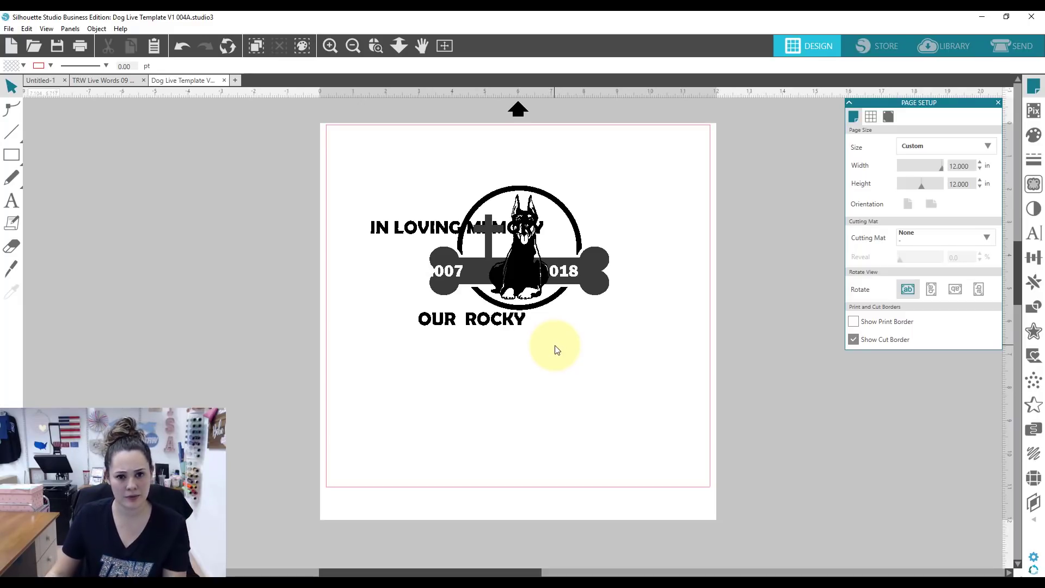
Step: Ungroup the dog memorial design into separate pieces and deselect it
left_click(510, 273)
right_click(510, 273)
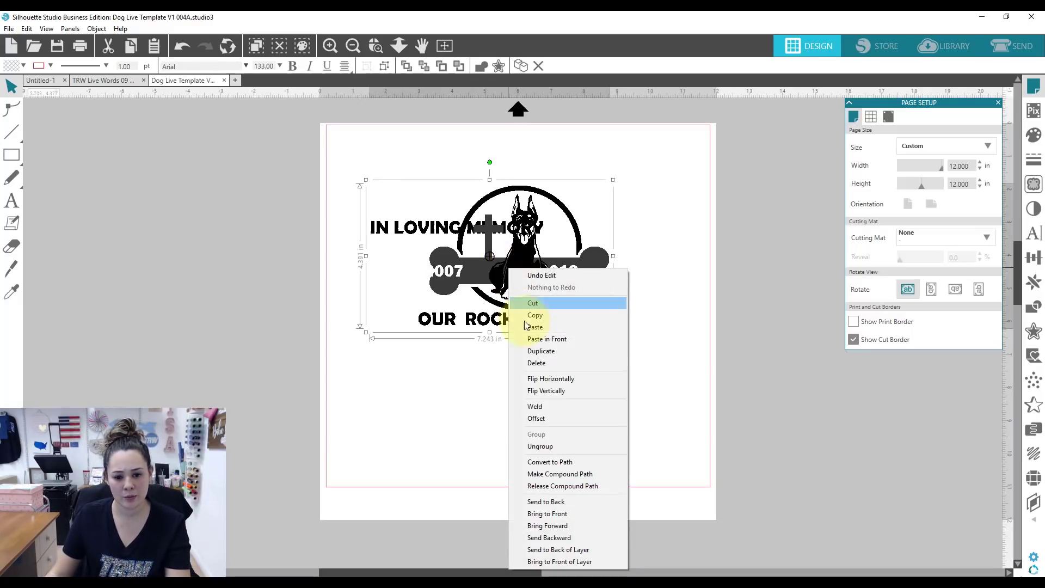
left_click(533, 443)
left_click(473, 425)
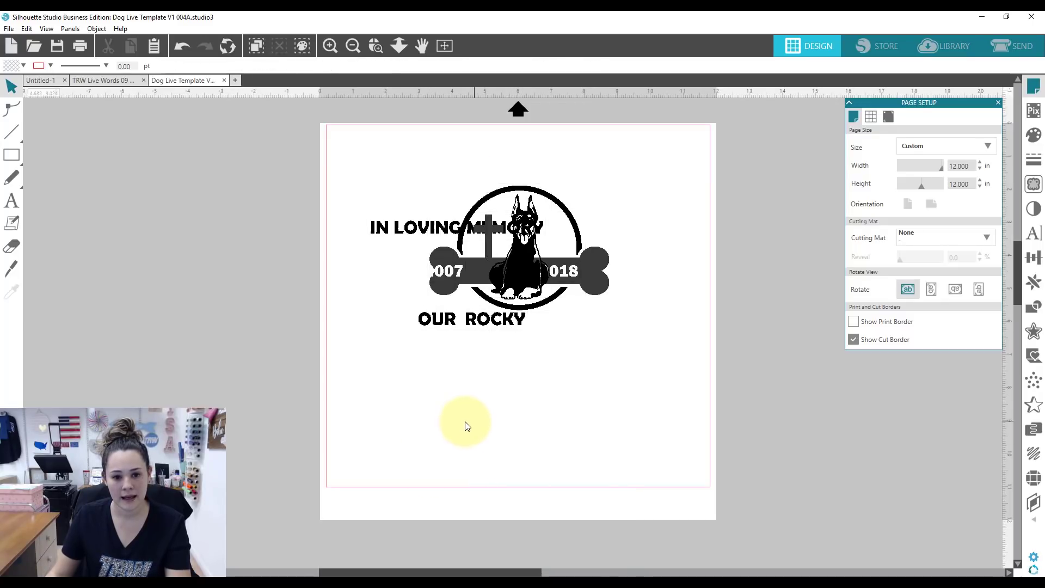
Step: Move the "2007" and "2018" dates so each sits fully on the bone, one on each side of the dog
left_click_drag(459, 276, 479, 275)
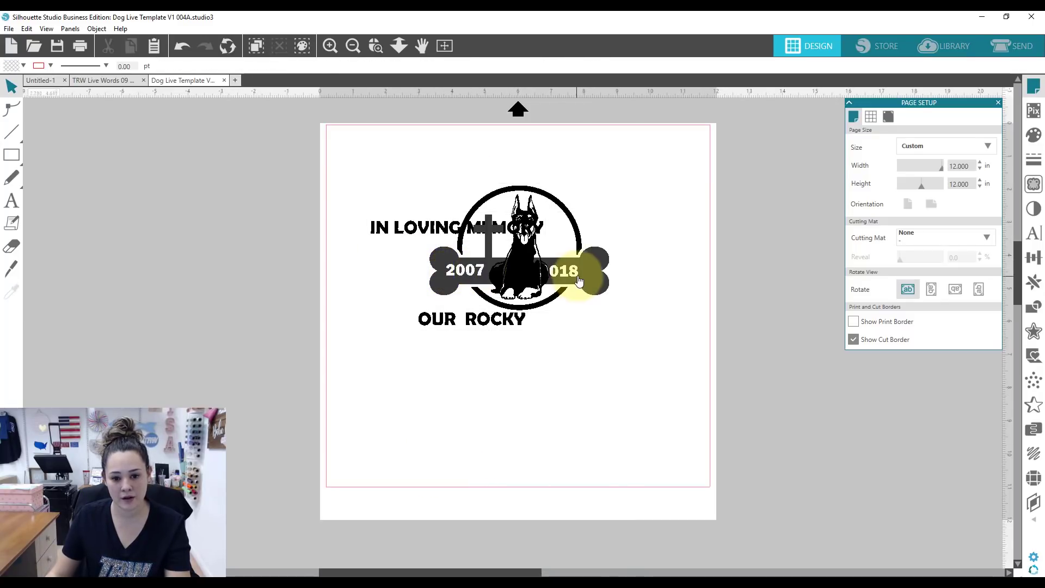
left_click_drag(580, 280, 593, 281)
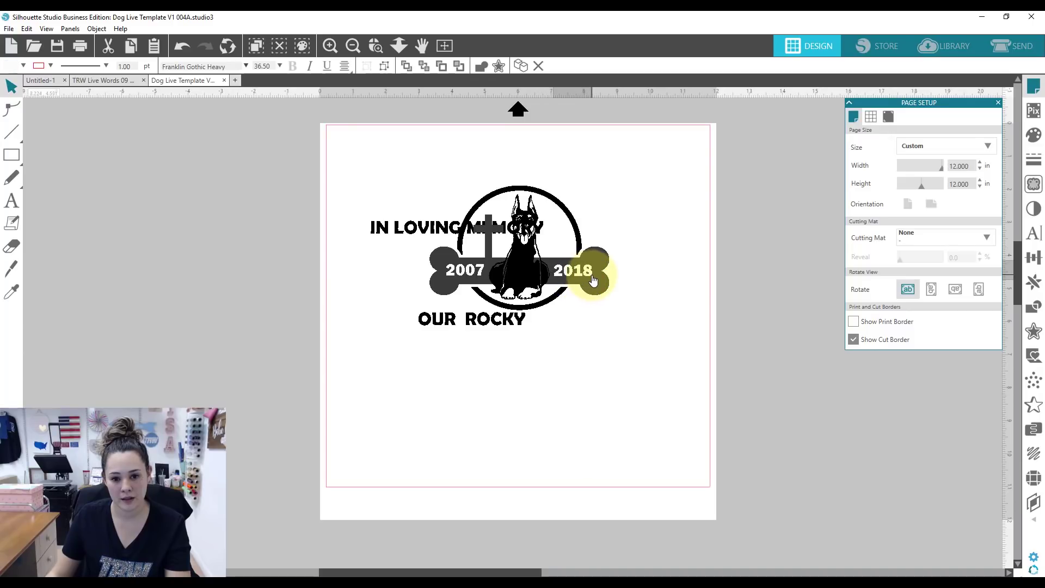
left_click(457, 275)
left_click(342, 377)
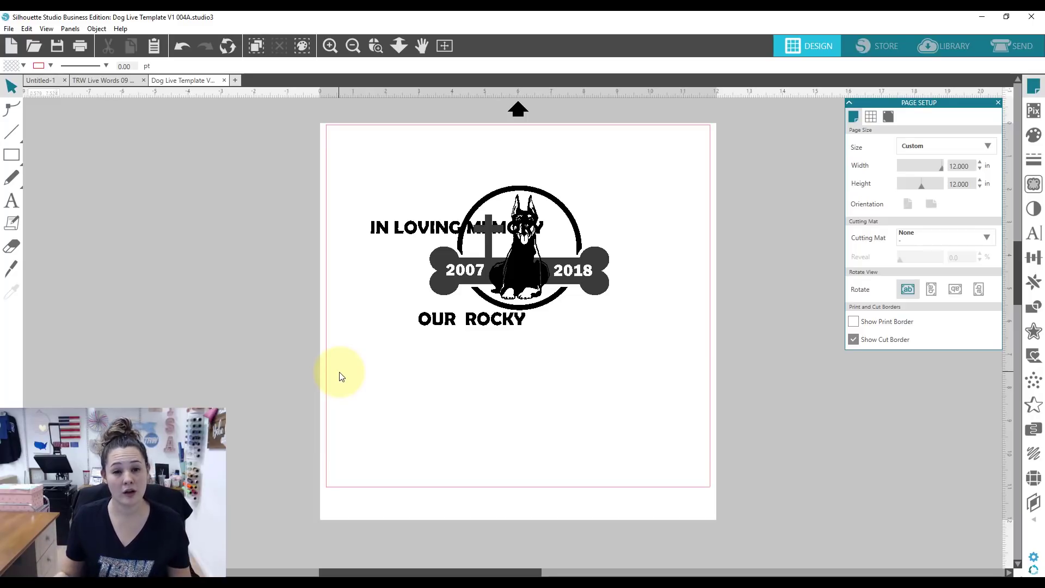
Step: Select all pieces of the design, set their line colour to red, and deselect them
left_click_drag(345, 132, 614, 404)
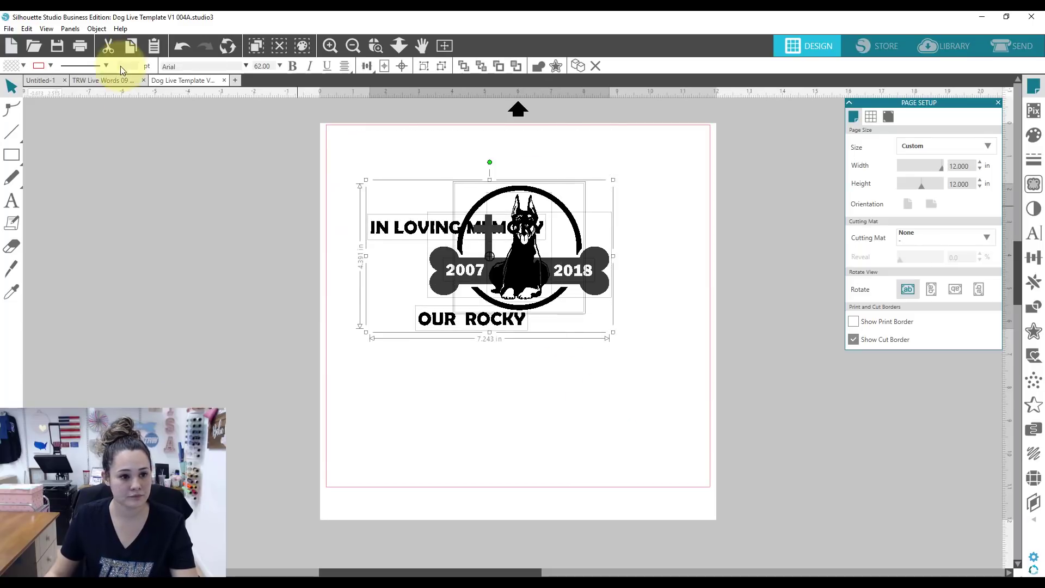
left_click(52, 66)
left_click(46, 106)
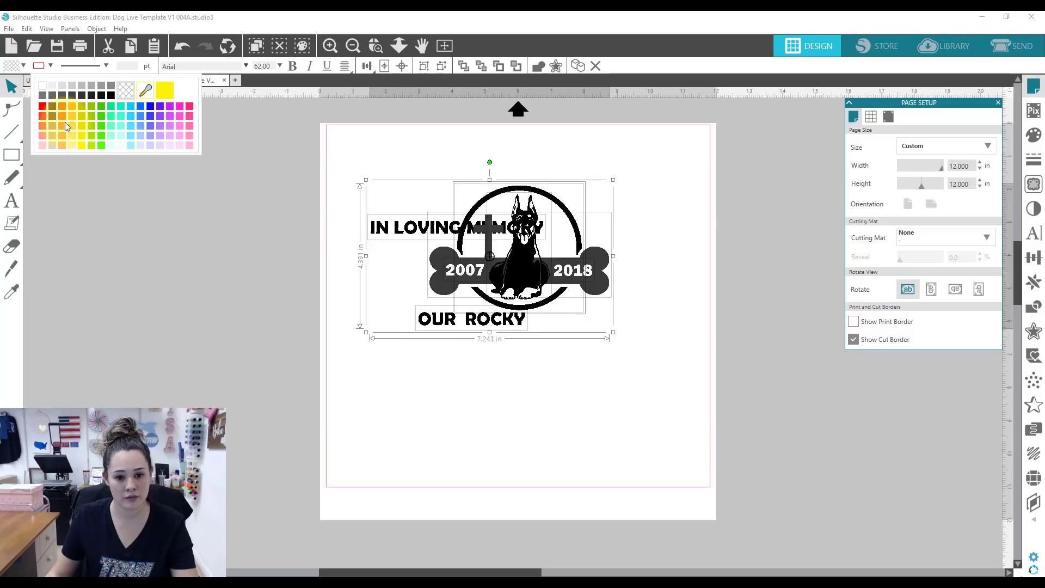
left_click(518, 410)
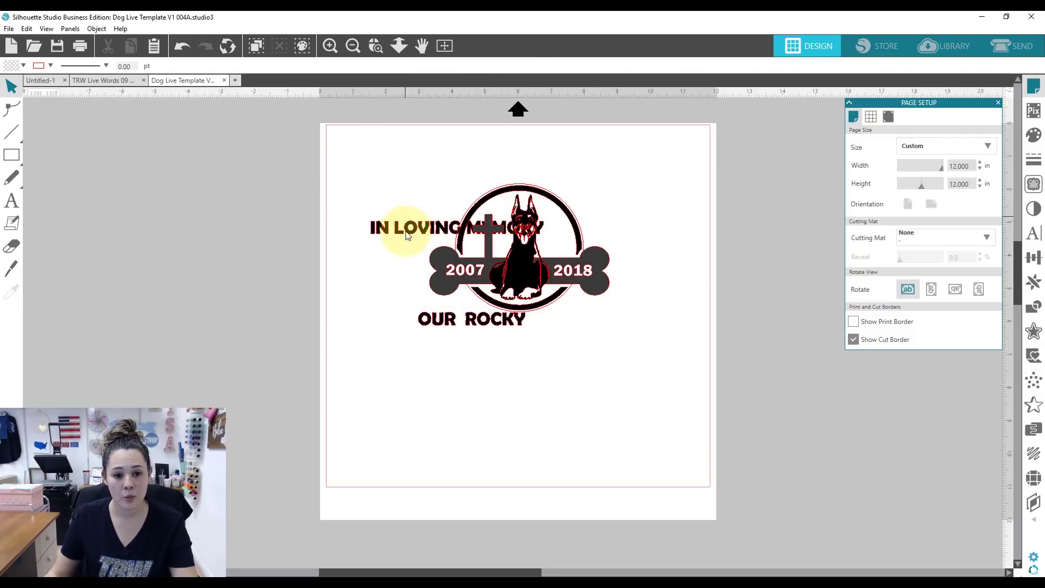
Step: Move the "IN LOVING MEMORY" text off the artwork to just above the circle
left_click_drag(401, 222, 484, 148)
left_click(460, 202)
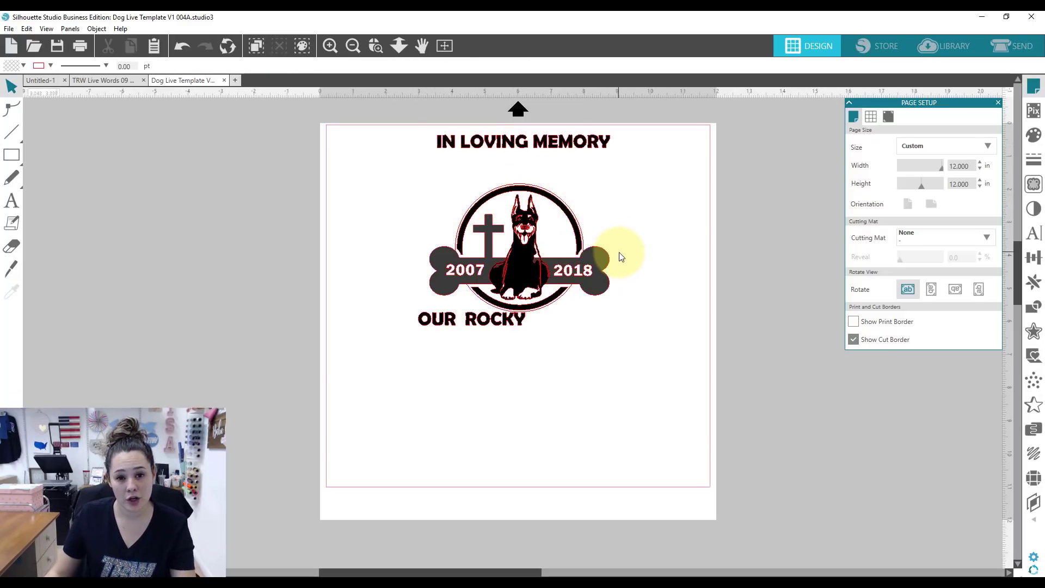
left_click_drag(476, 140, 483, 153)
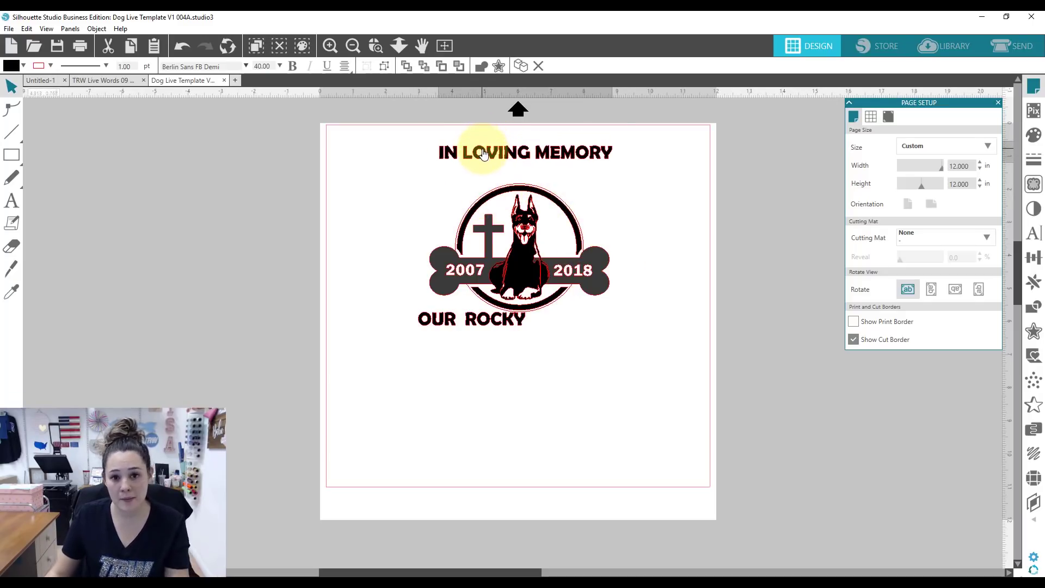
key("Escape")
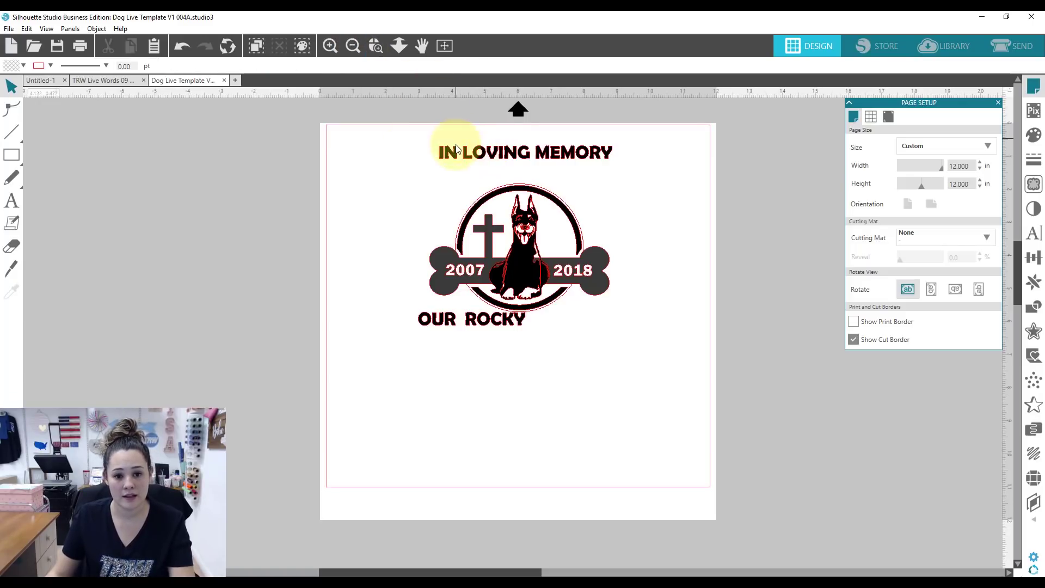
Step: Open the "IN LOVING MEMORY" text for editing and attach it to the thin outer circle so it curves over the dog
left_click(467, 166)
double_click(466, 167)
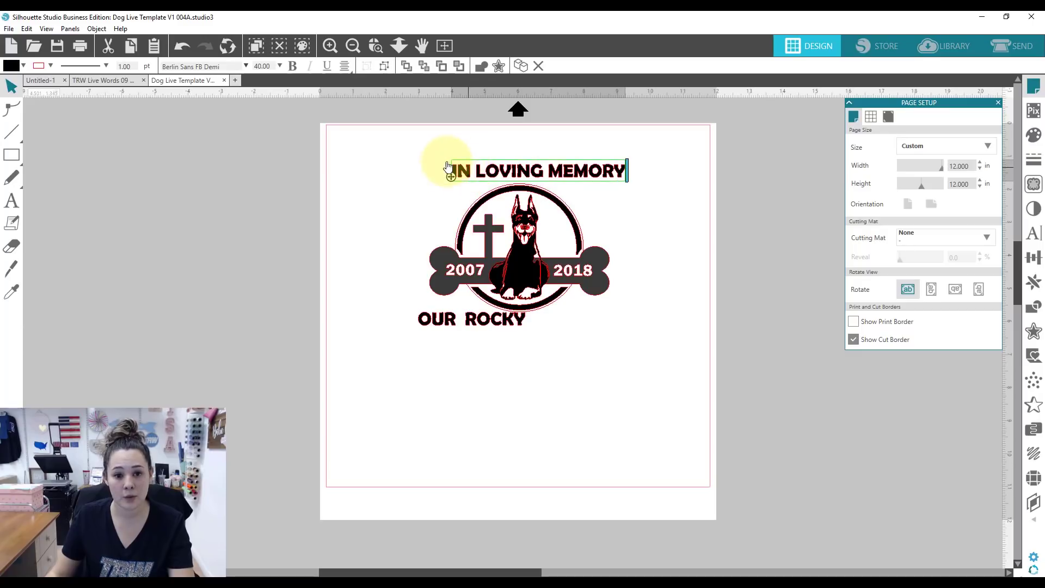
left_click(375, 46)
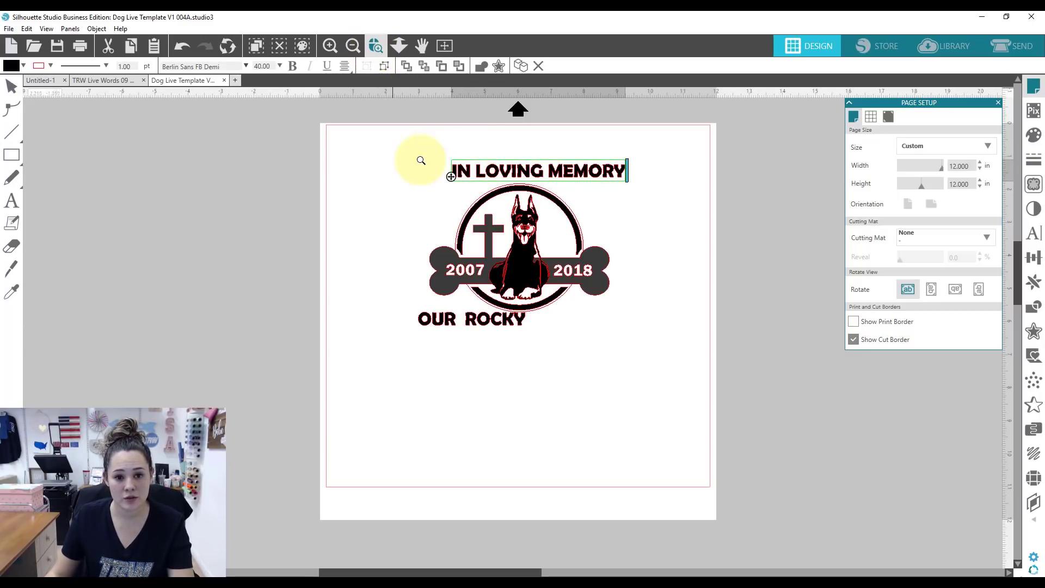
left_click_drag(422, 153, 584, 240)
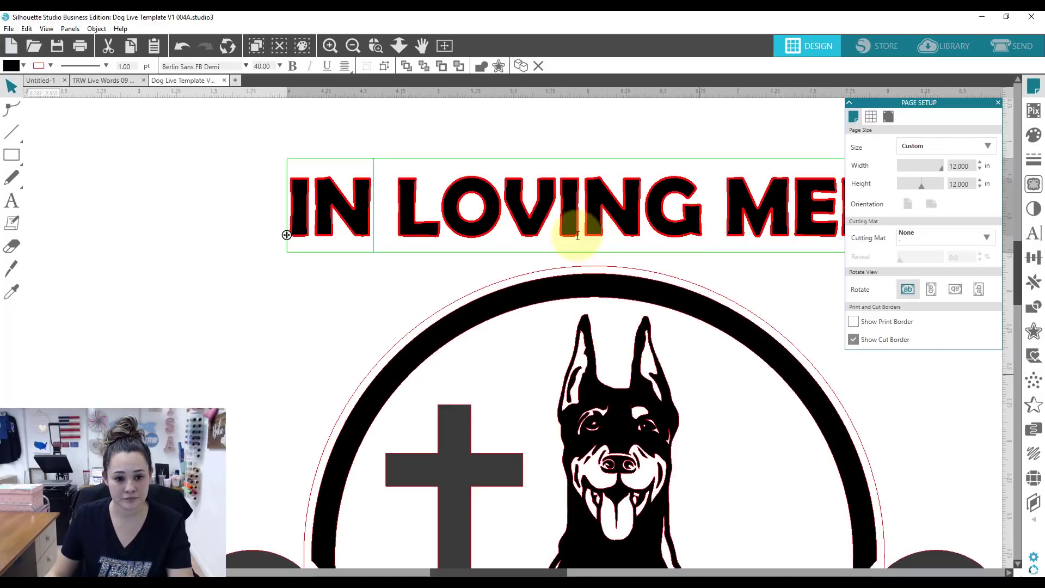
left_click_drag(305, 250, 302, 482)
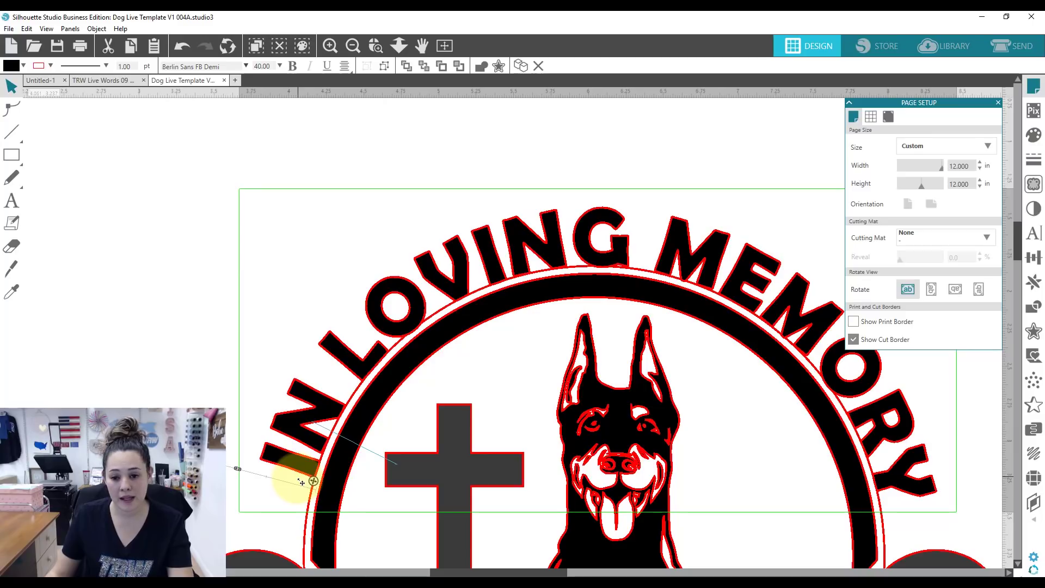
Step: Replace the curved "IN LOVING MEMORY" wording with "WE LOVE YOU", removing the leftover letters at both ends
double_click(286, 451)
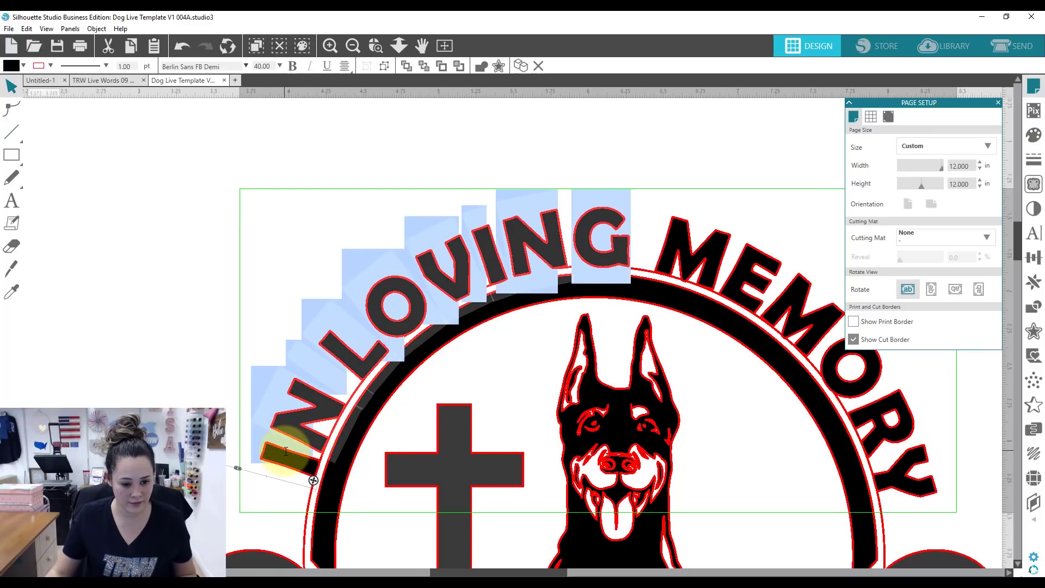
type("WE LOVE YOU")
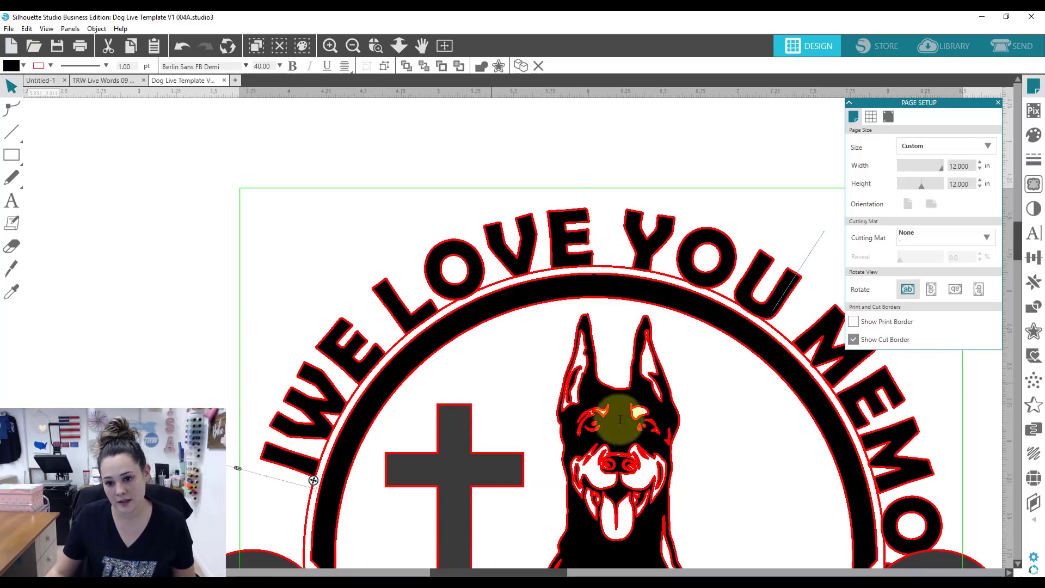
left_click_drag(816, 327, 958, 567)
key("BackSpace")
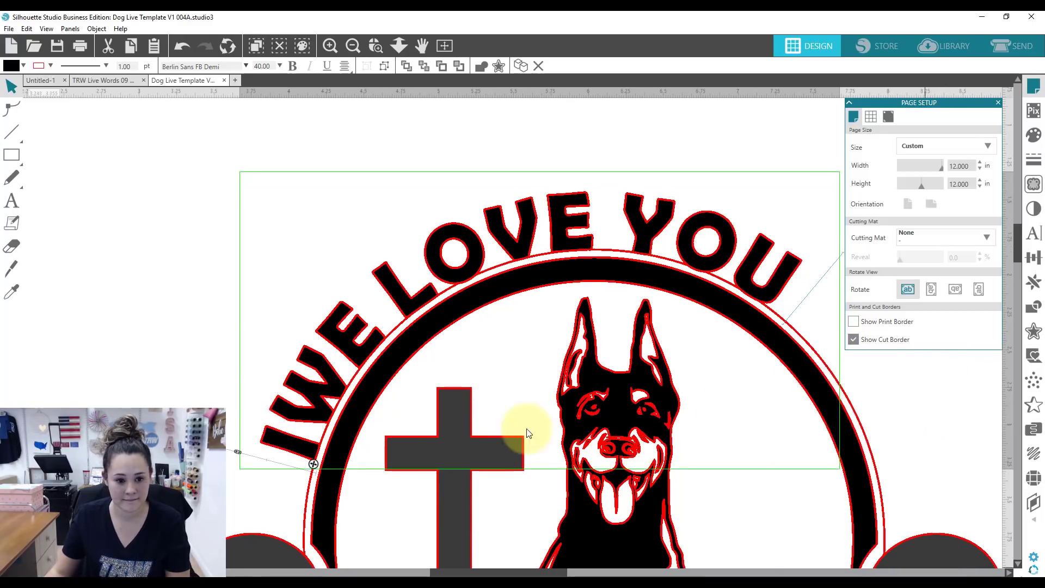
left_click(297, 422)
left_click_drag(305, 405, 299, 429)
left_click(299, 429)
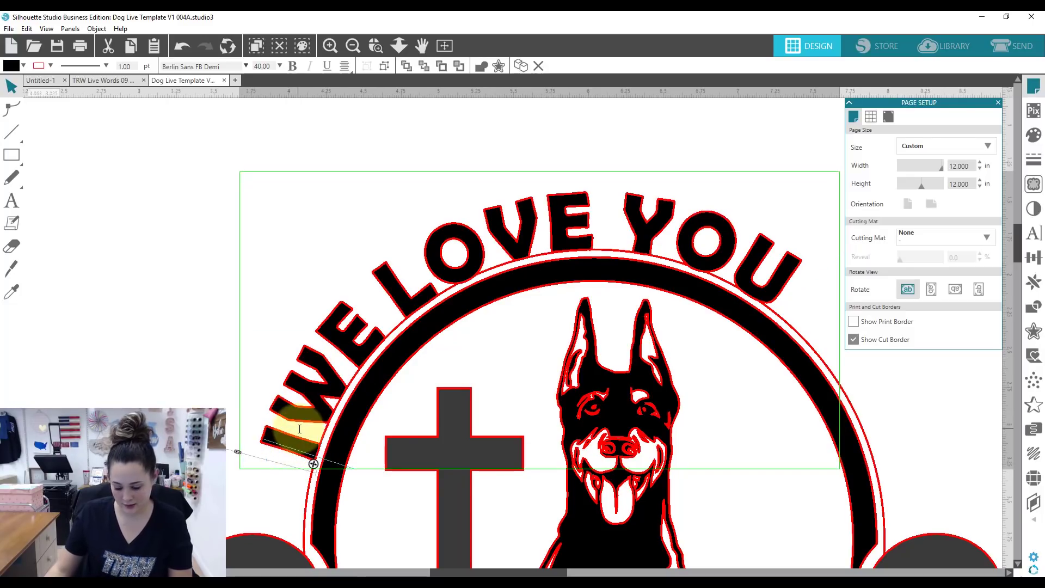
key("BackSpace")
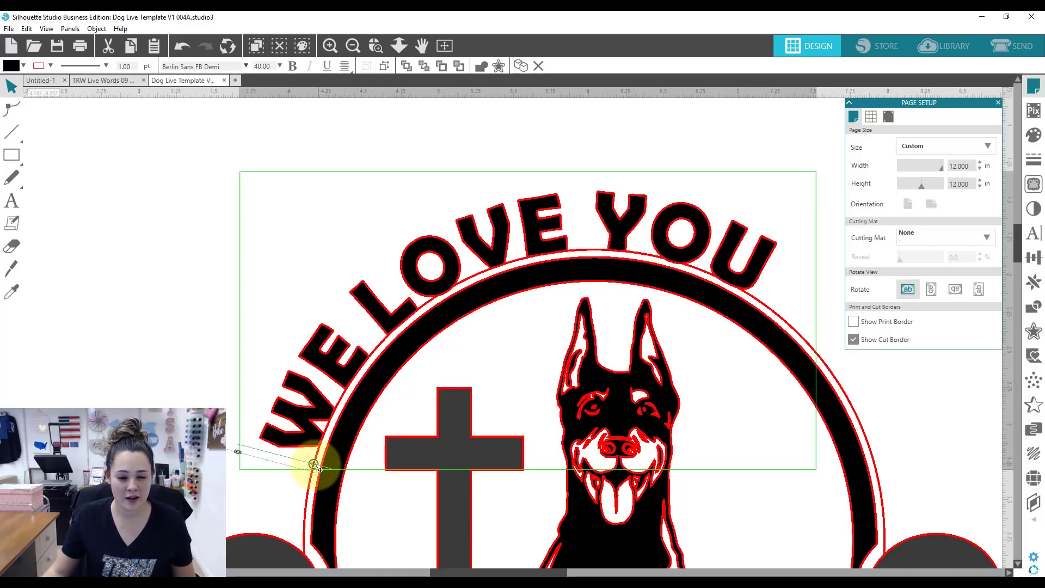
Step: Slide "WE LOVE YOU" along the circle to centre it above the dog, and move "OUR ROCKY" off the page beside the design
left_click_drag(318, 458, 362, 365)
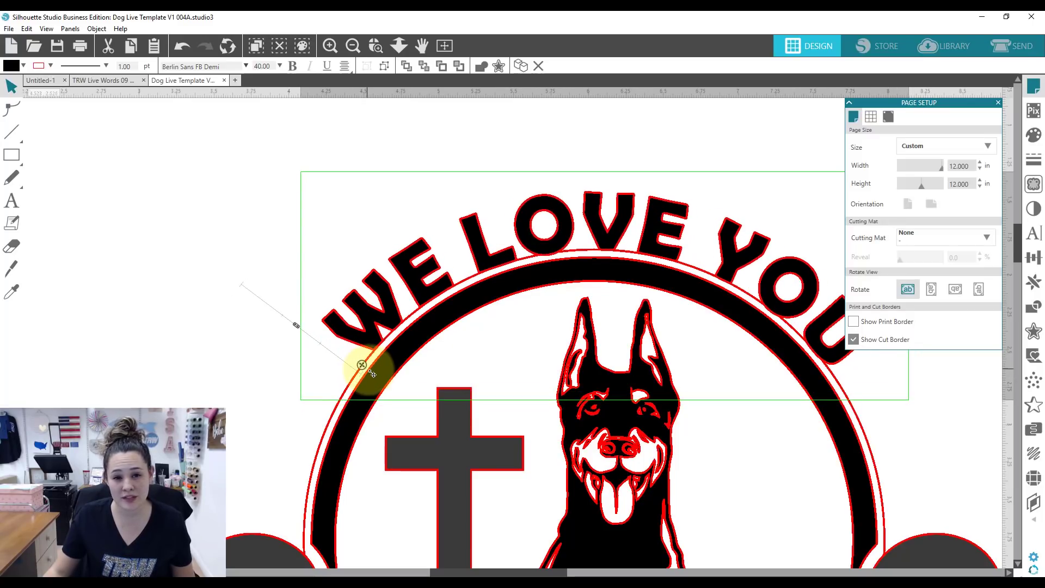
left_click(445, 45)
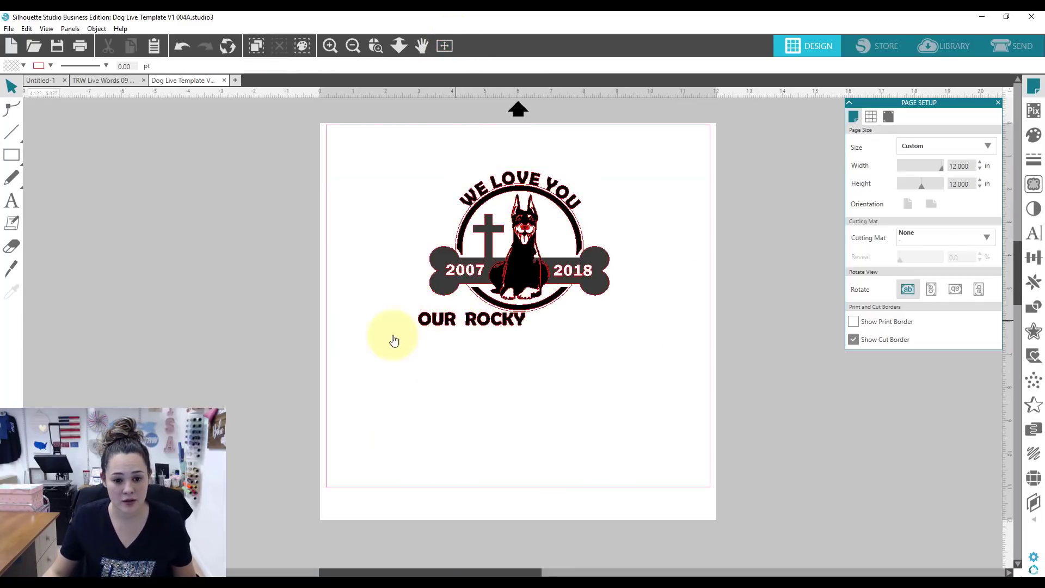
left_click_drag(454, 317, 205, 303)
Step: Convert the curved "WE LOVE YOU" text to a path, checking with a trial move off the circle that is undone
left_click(533, 185)
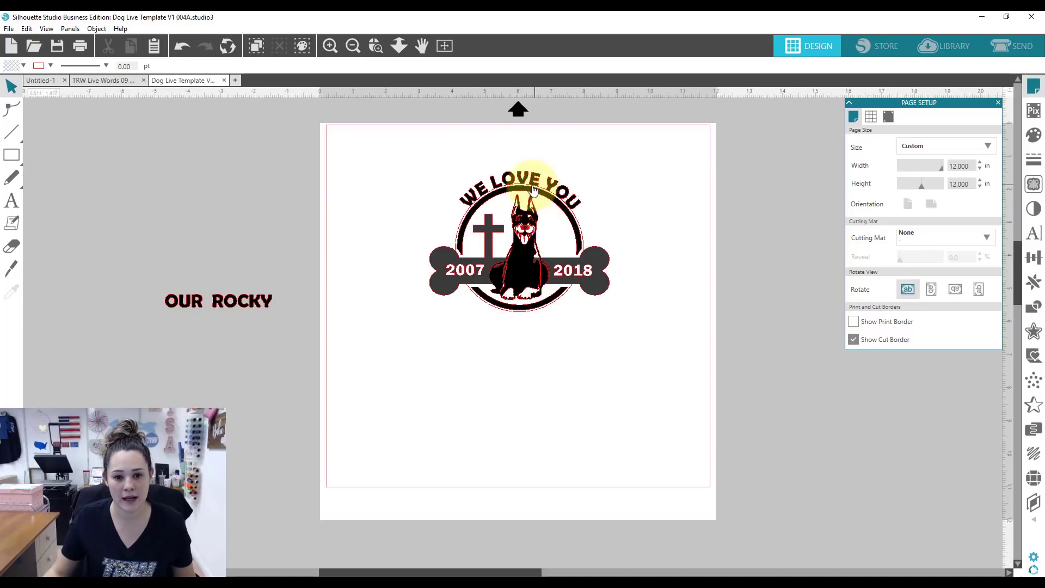
left_click(532, 185)
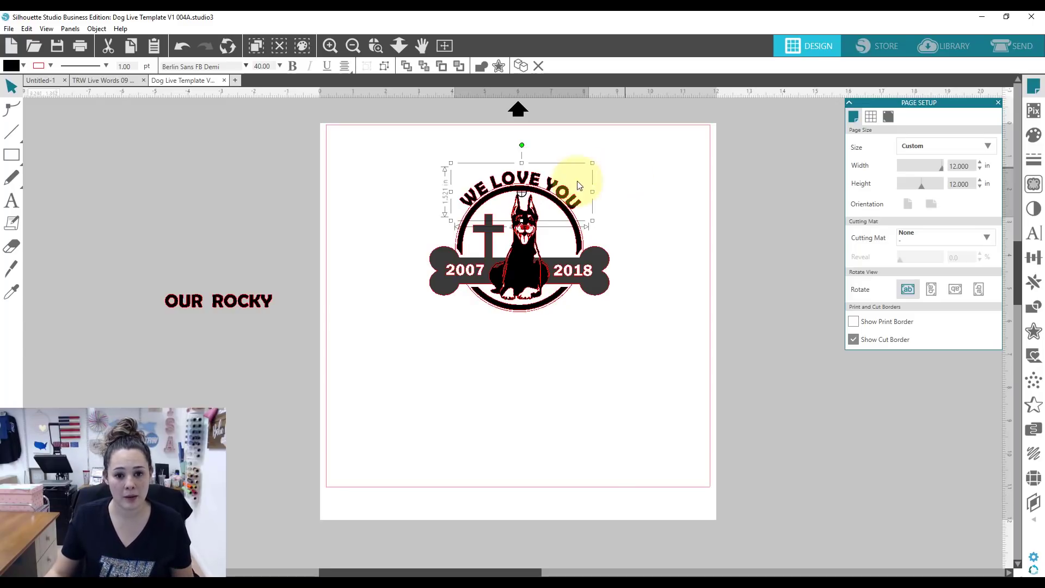
right_click(567, 192)
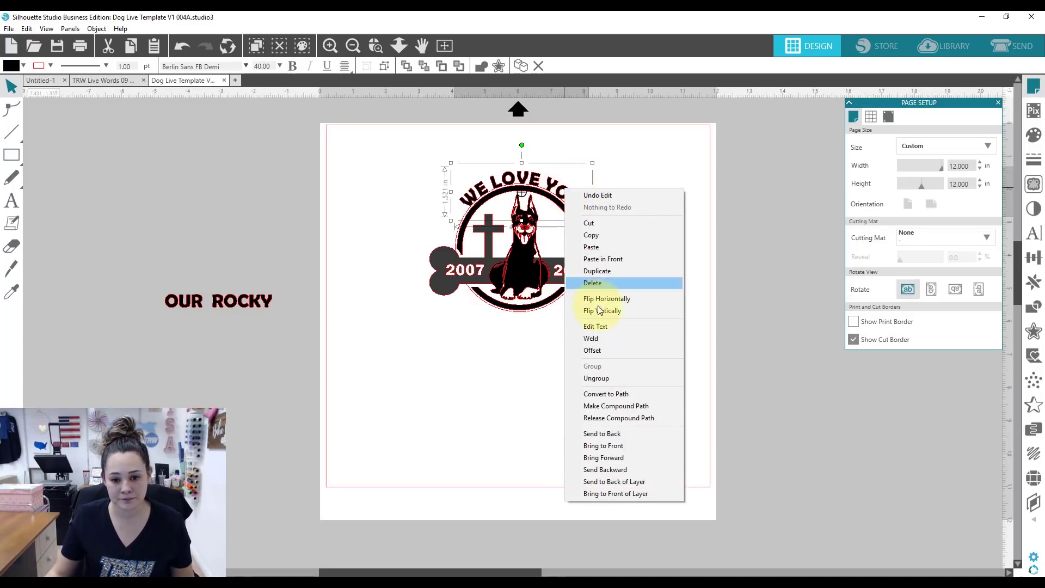
left_click(603, 395)
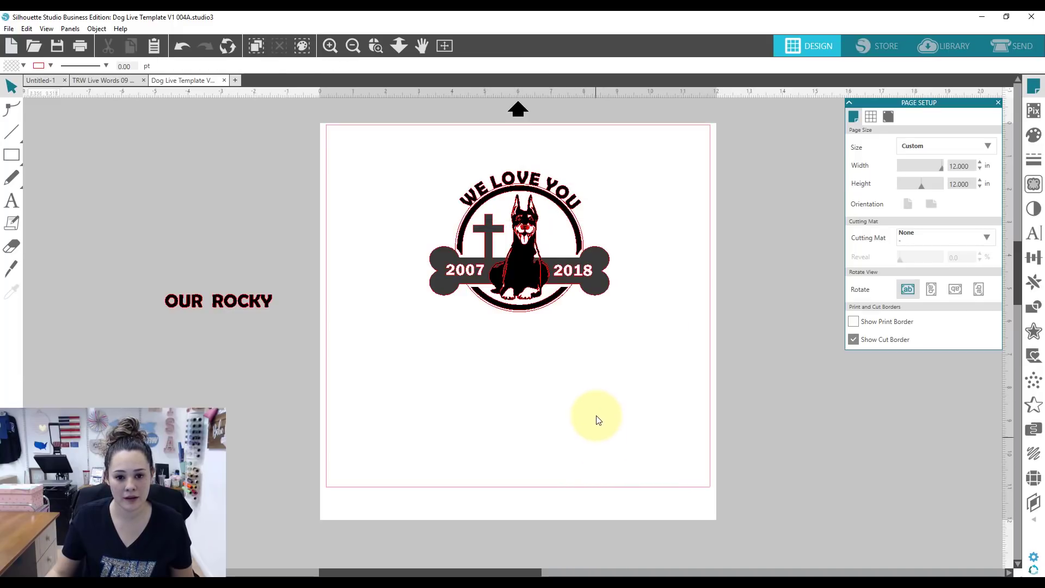
left_click(527, 144)
key("ctrl+z")
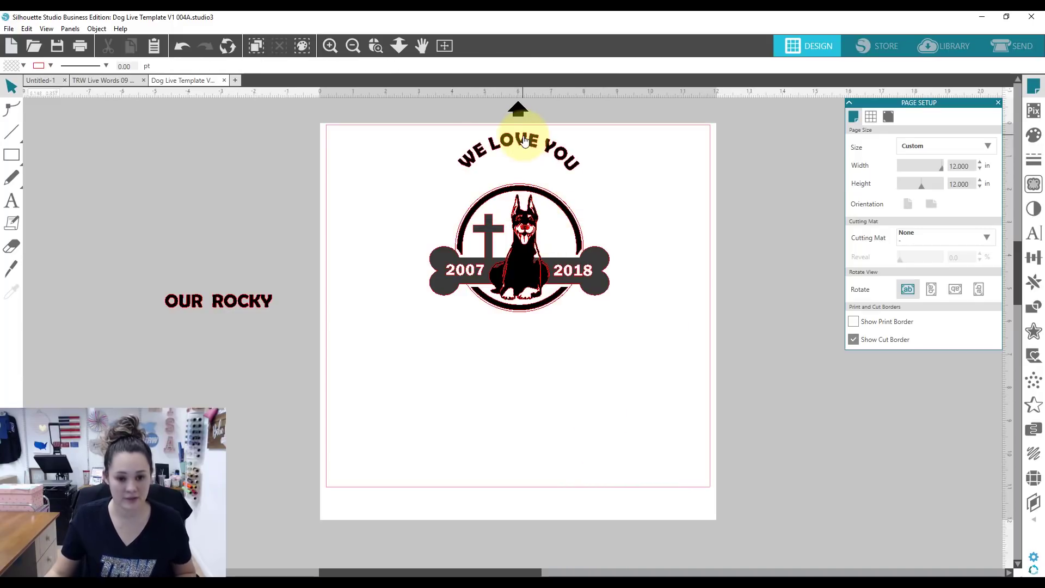
Step: Delete the thin outer guide circle that the text was curved along
left_click(545, 314)
left_click(563, 361)
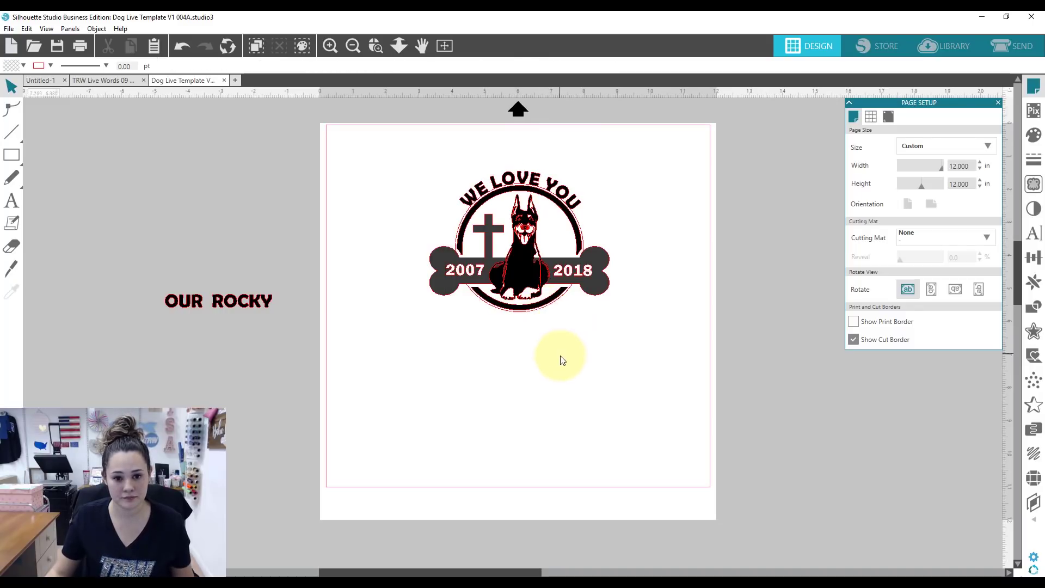
left_click(548, 315)
left_click(553, 325)
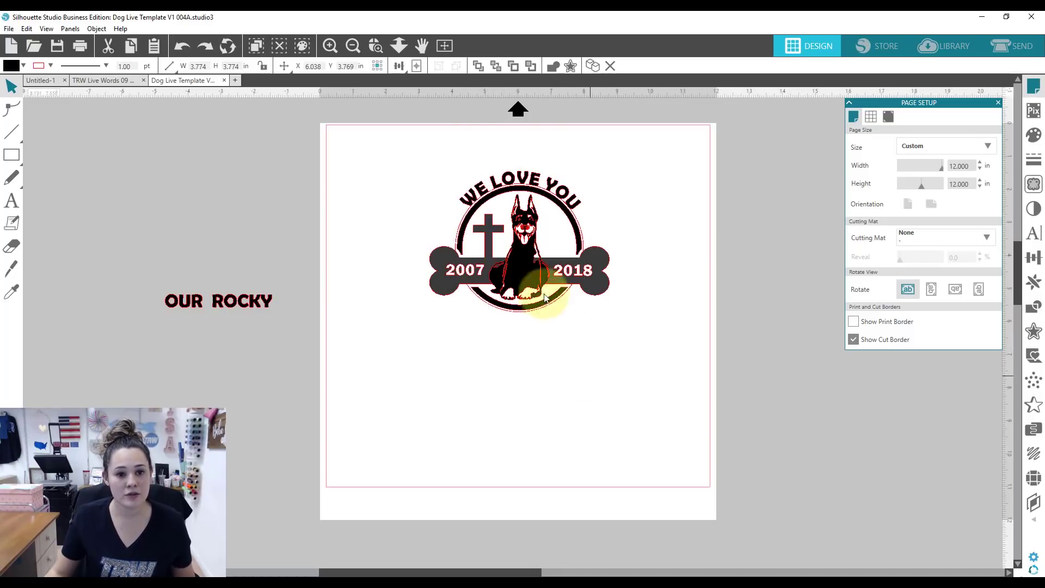
left_click(376, 45)
left_click_drag(432, 181, 621, 303)
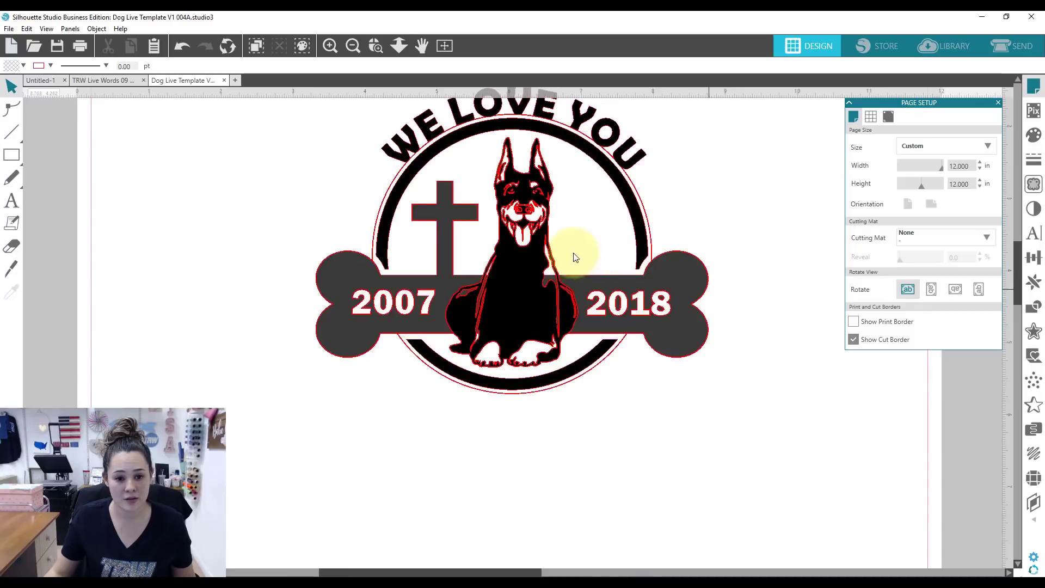
left_click(254, 231)
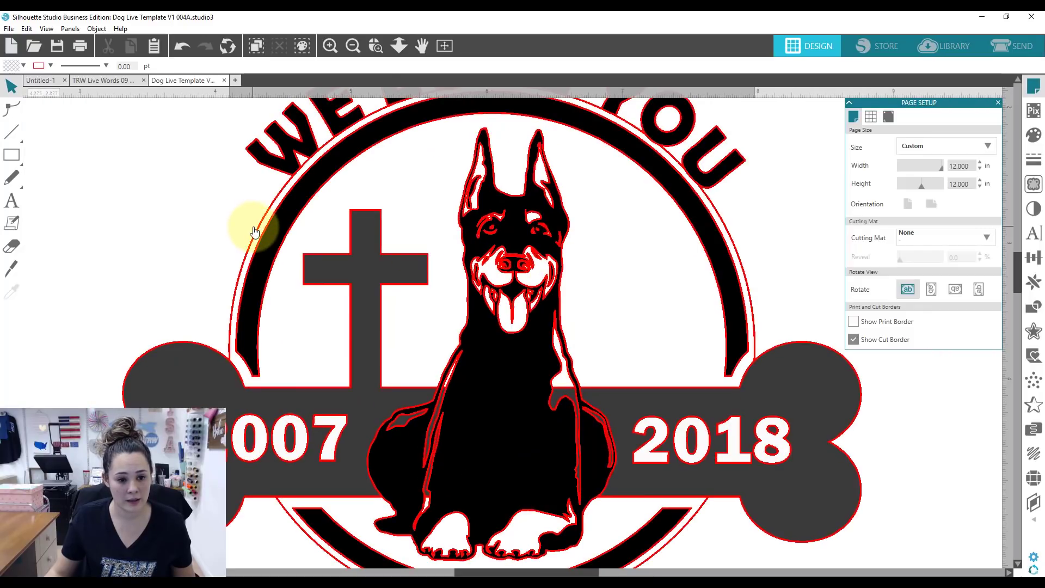
left_click(254, 231)
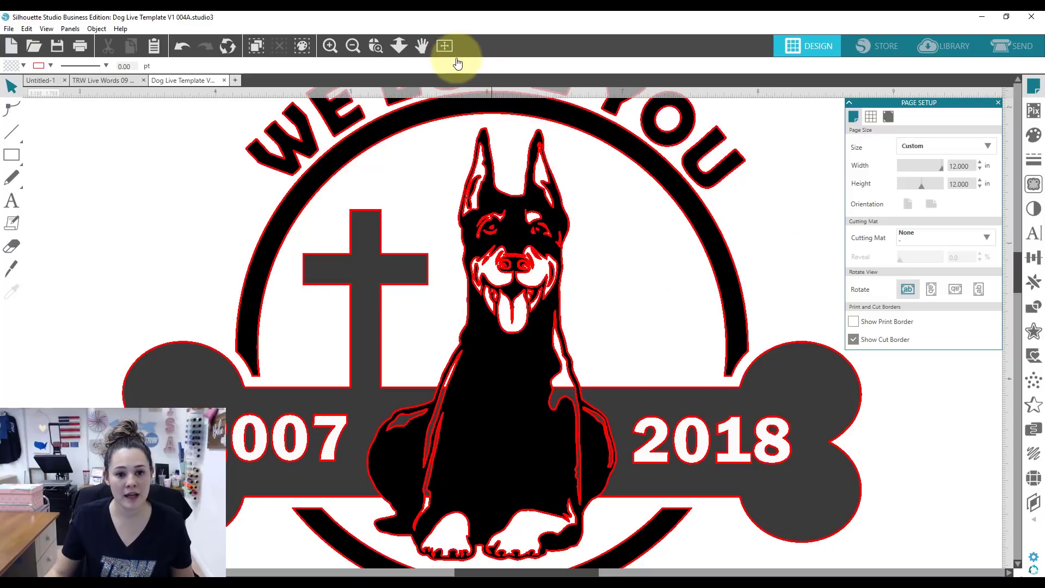
left_click(446, 47)
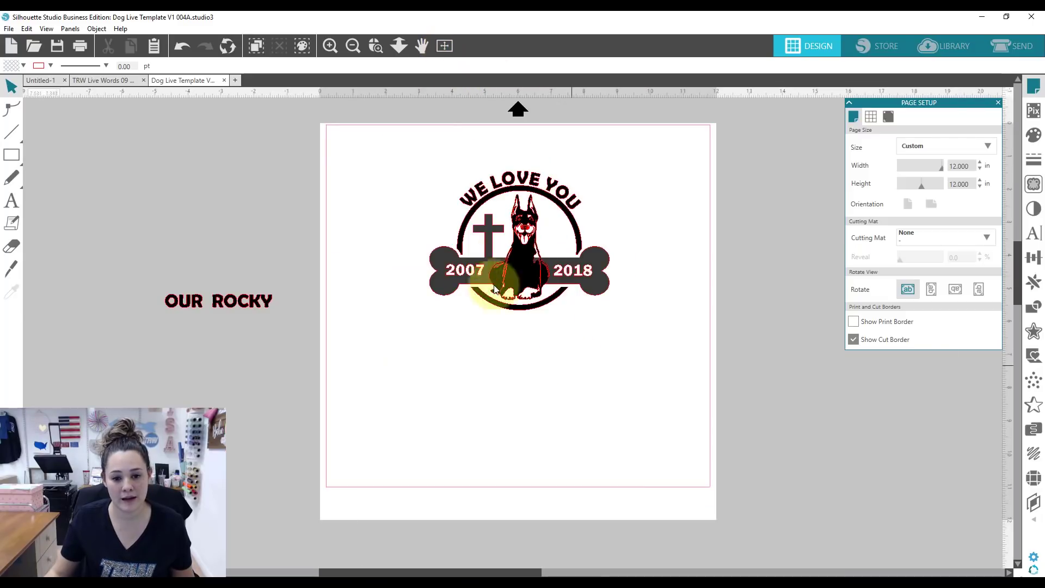
Step: Try moving the dog down below the bone, and undo the move
left_click_drag(514, 322, 514, 351)
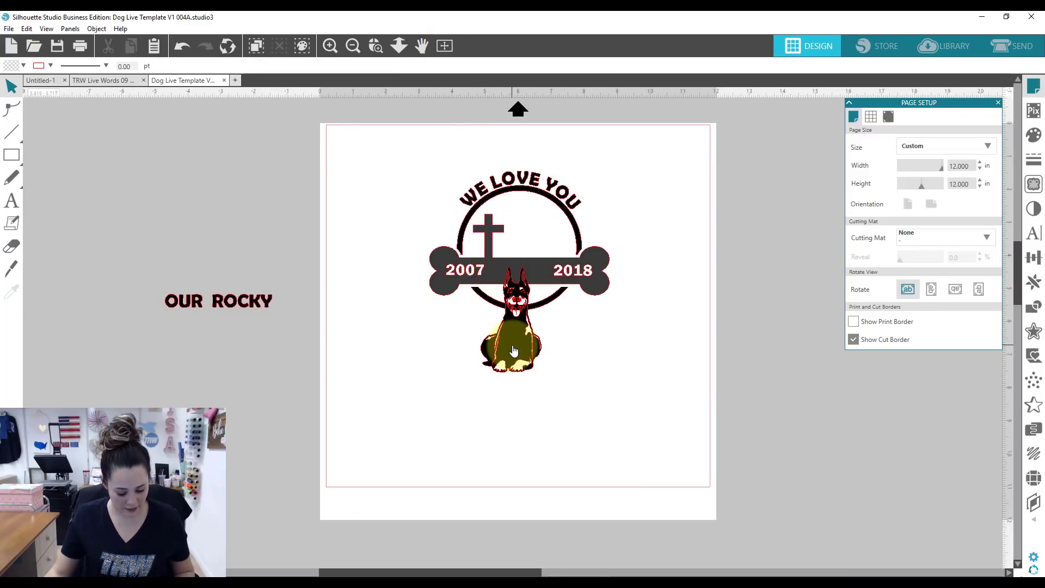
key("ctrl+z")
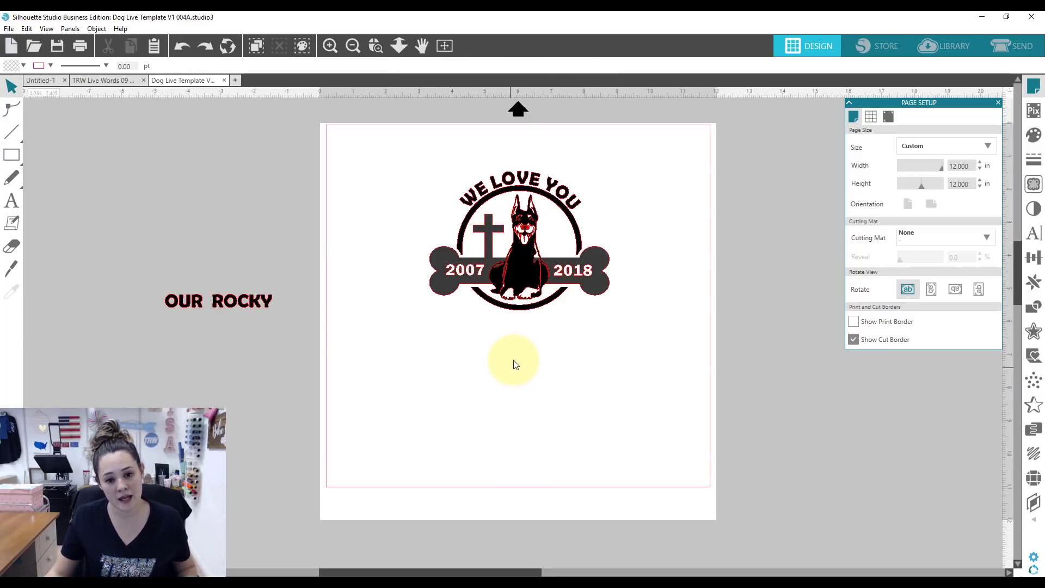
Step: Cut the dog's shape out of the bone with Subtract All, checking with a trial move of the dog that is undone
left_click(532, 269)
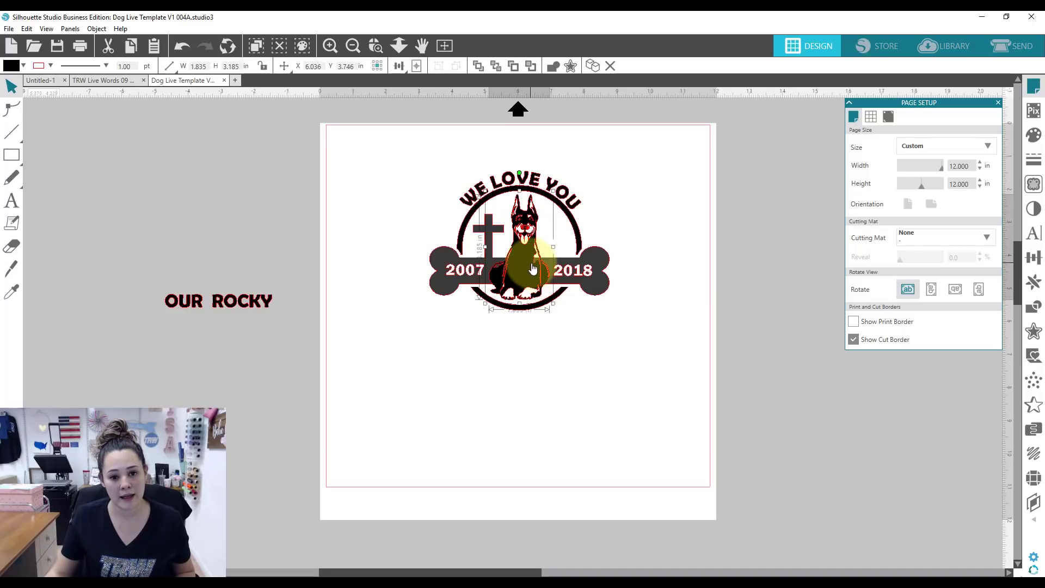
left_click(602, 295)
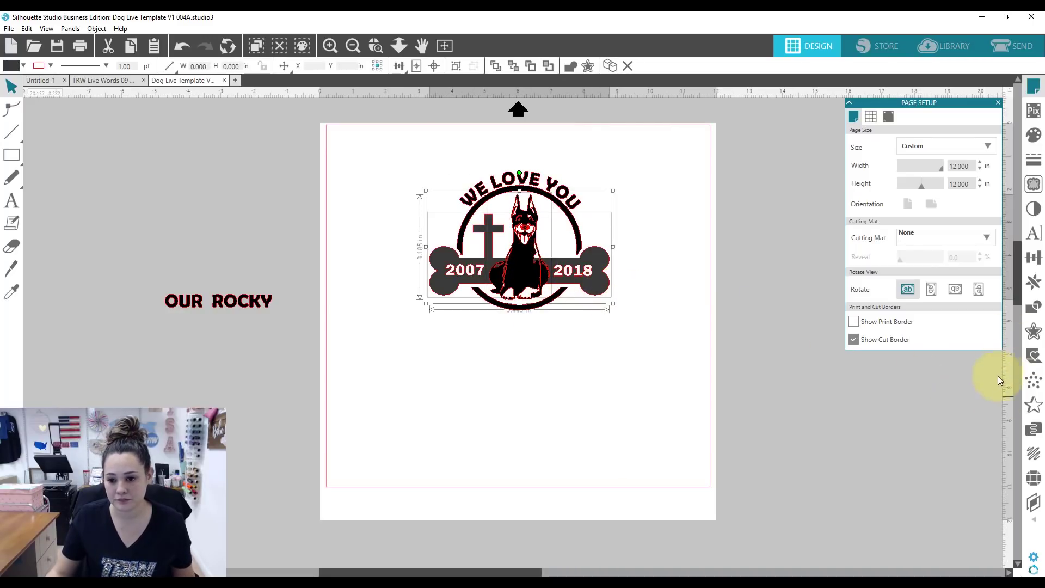
left_click(1034, 306)
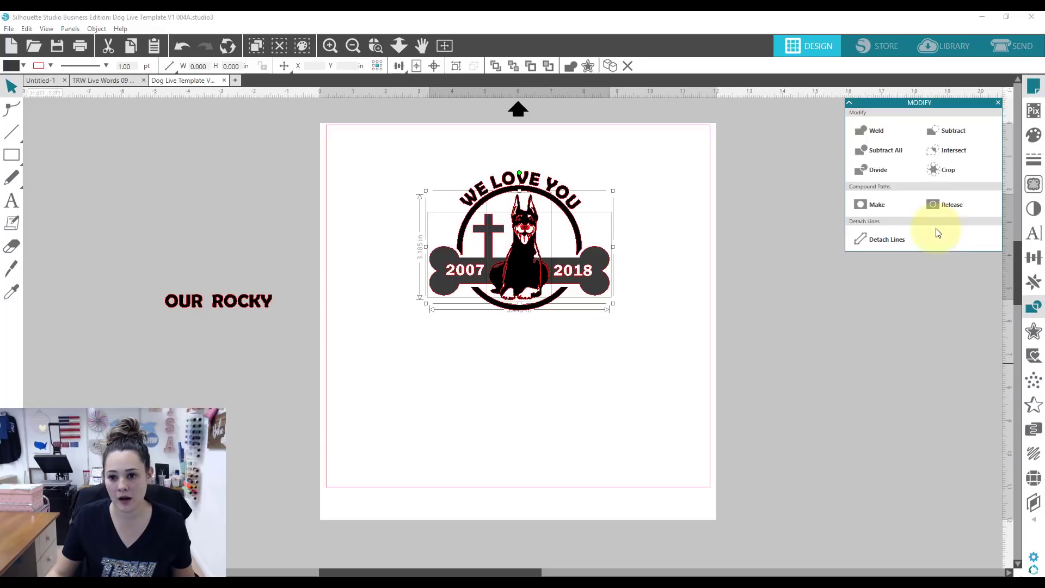
left_click(886, 150)
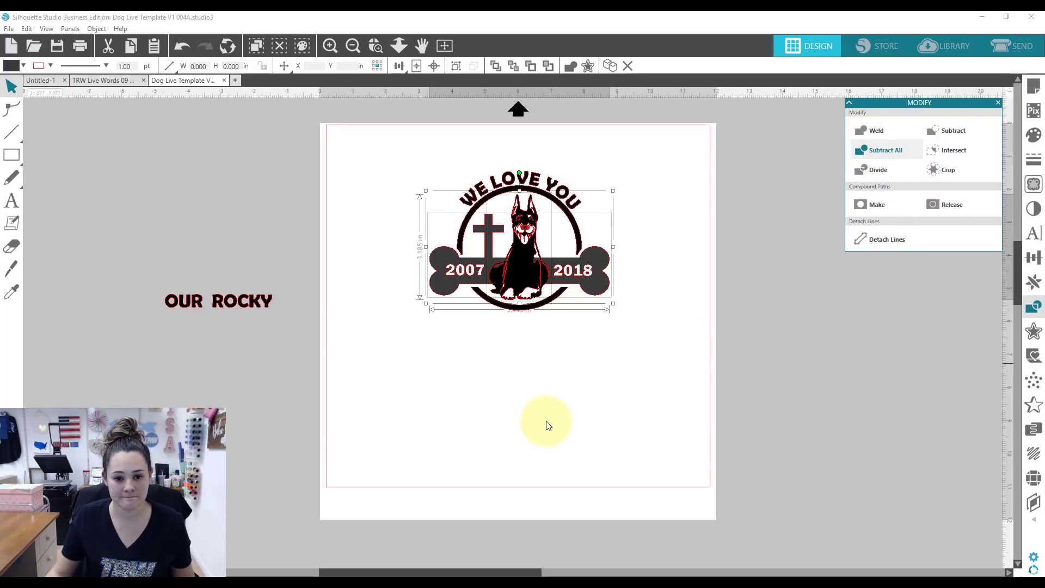
left_click_drag(522, 267, 533, 318)
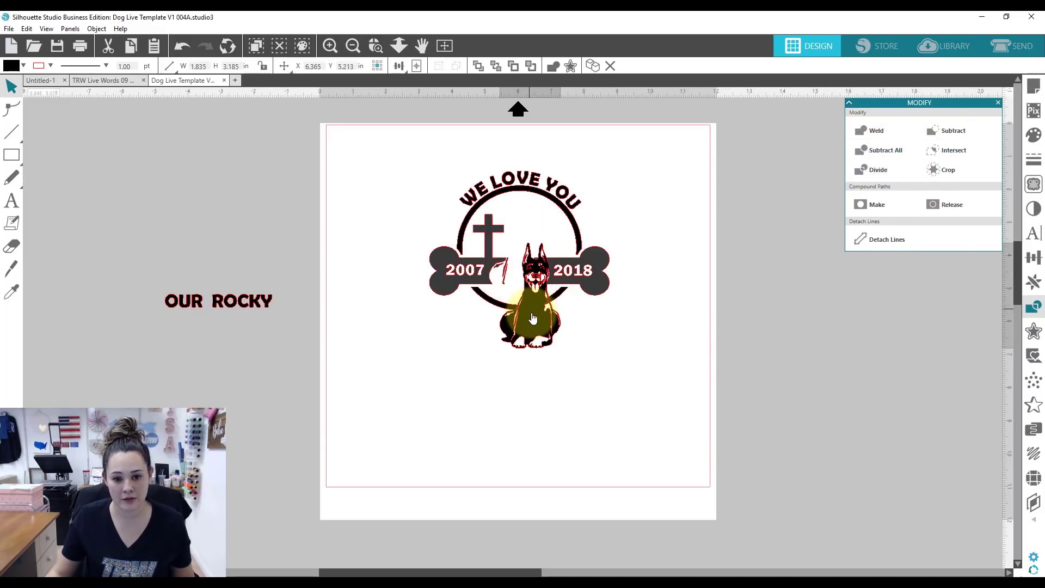
key("ctrl+z")
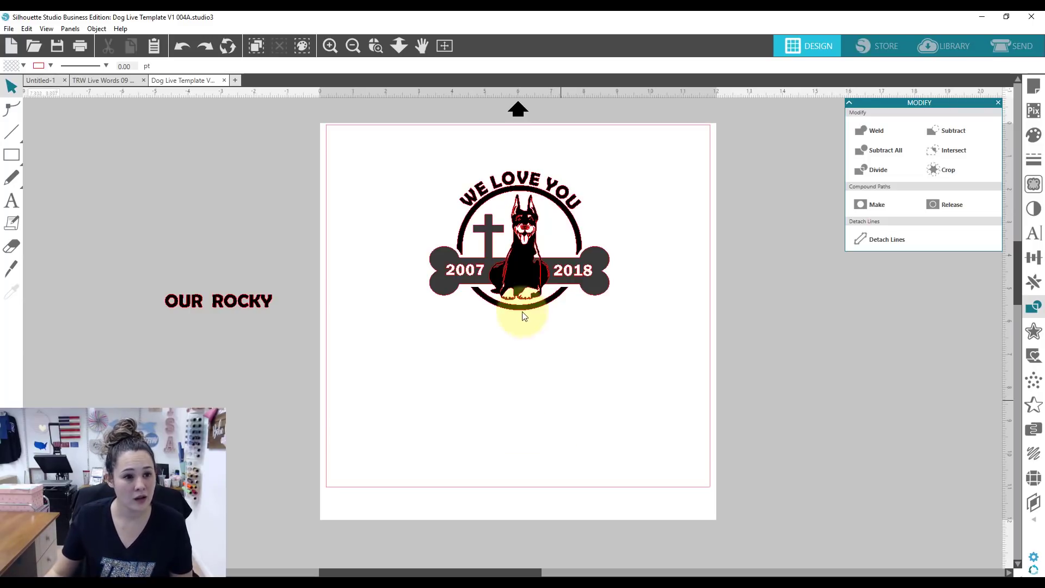
Step: Open the "Dog Live Template V1 002A" file from the Dog Live Templates and Clipart Mega Pack Vol. 1 Templates folder
left_click(35, 46)
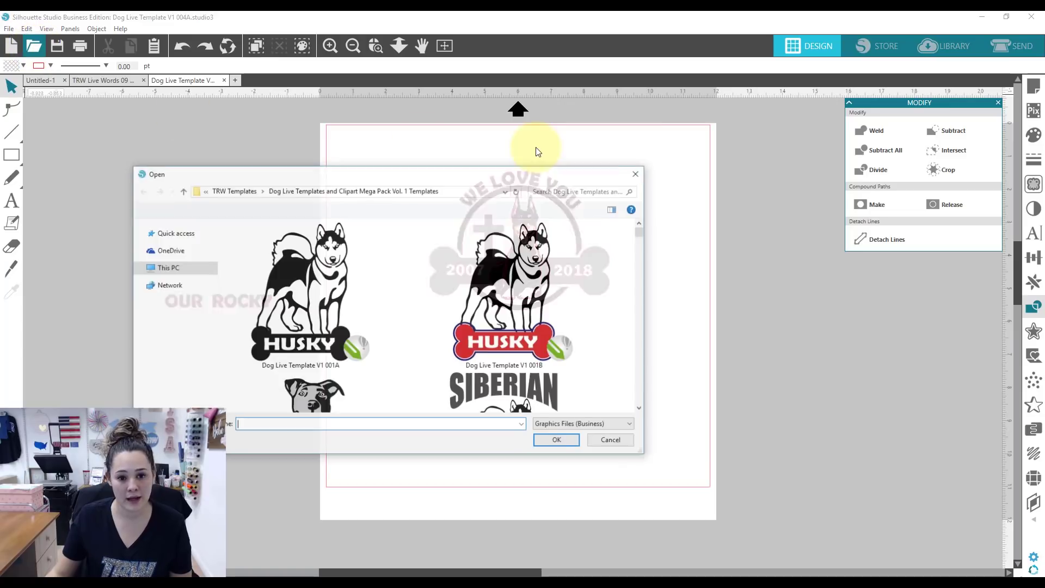
scroll(615, 296, "down", 3)
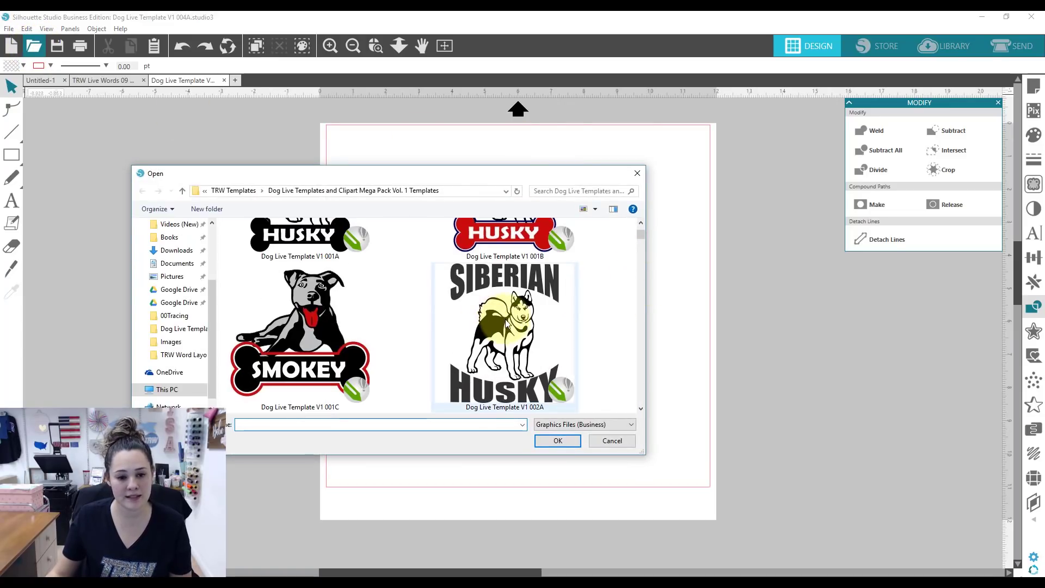
double_click(495, 336)
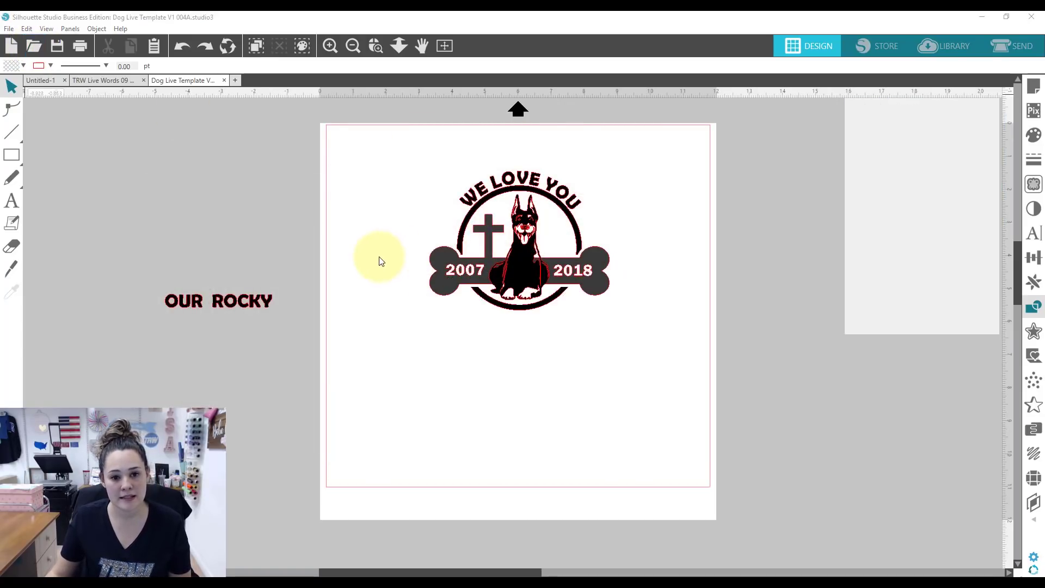
Step: Give the whole Siberian Husky design red outlines and deselect it
left_click_drag(433, 152, 602, 401)
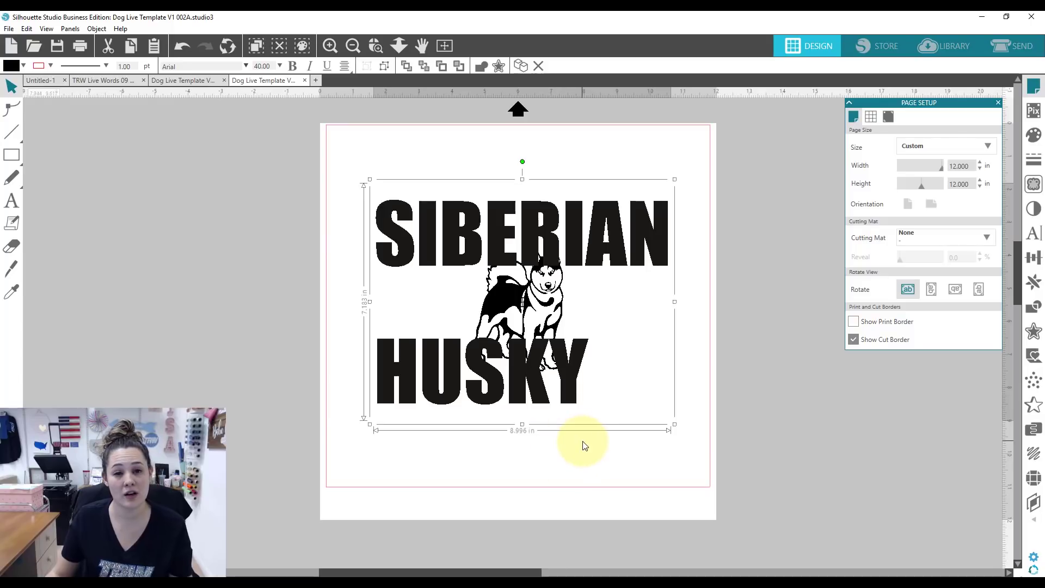
left_click(54, 66)
left_click(42, 91)
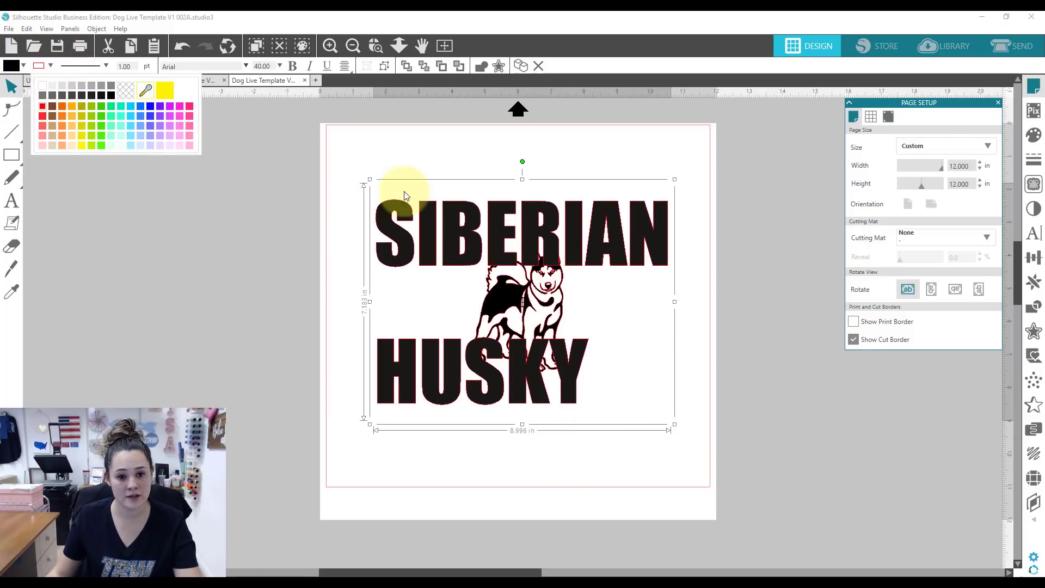
left_click(442, 158)
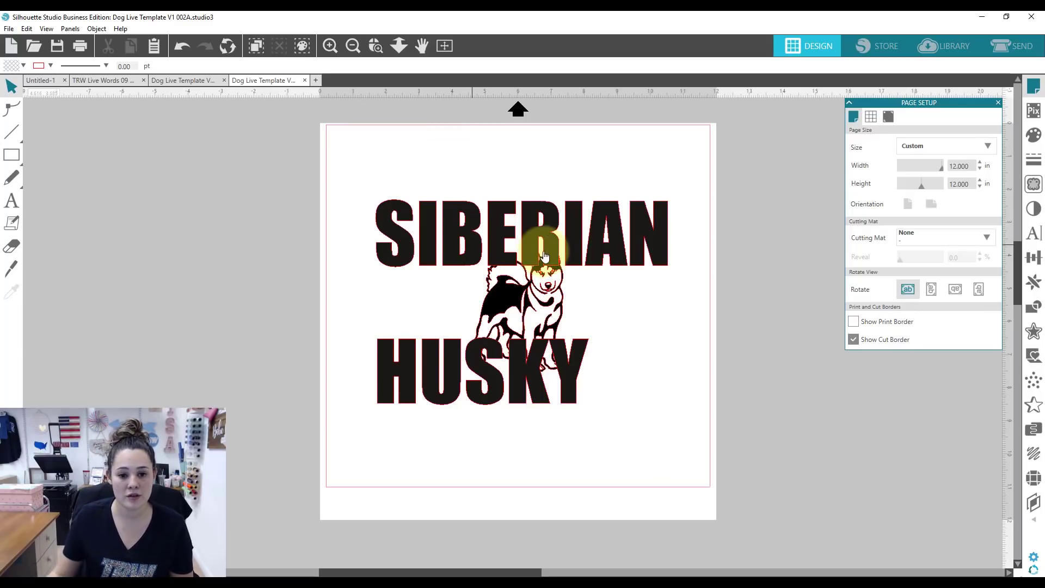
Step: Move the whole Siberian Husky design up the page and ungroup it
left_click_drag(541, 228, 542, 190)
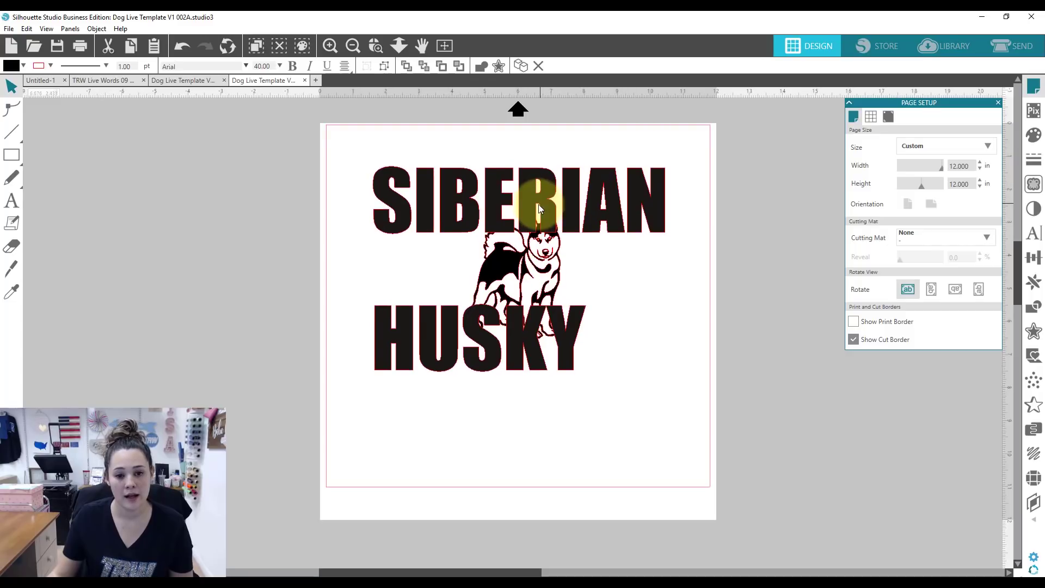
right_click(539, 206)
left_click(570, 383)
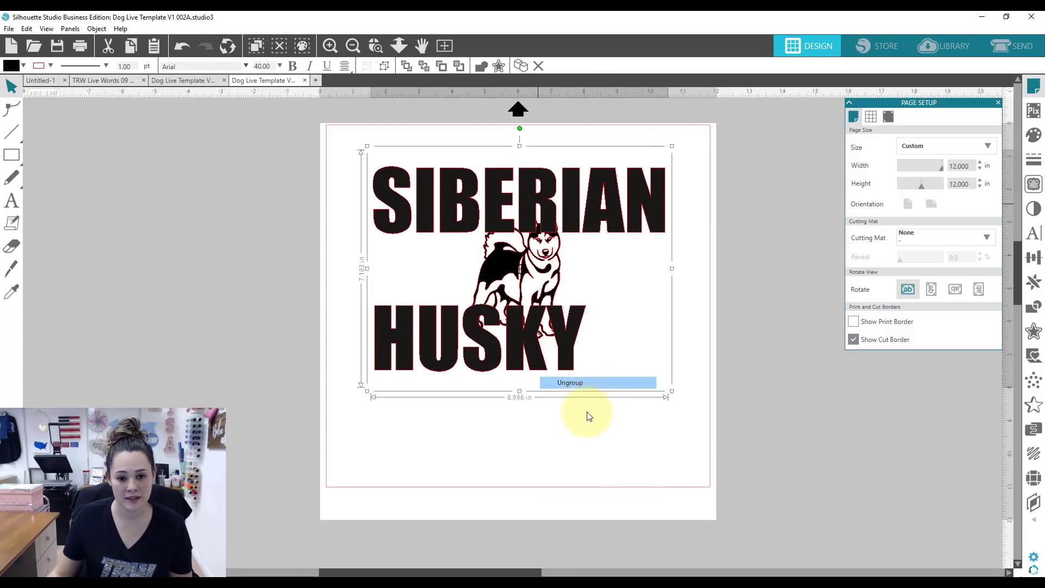
Step: Move "HUSKY" down below the dog and warp the word so its upper edge dips in a smooth curve toward the middle
left_click_drag(528, 354, 563, 408)
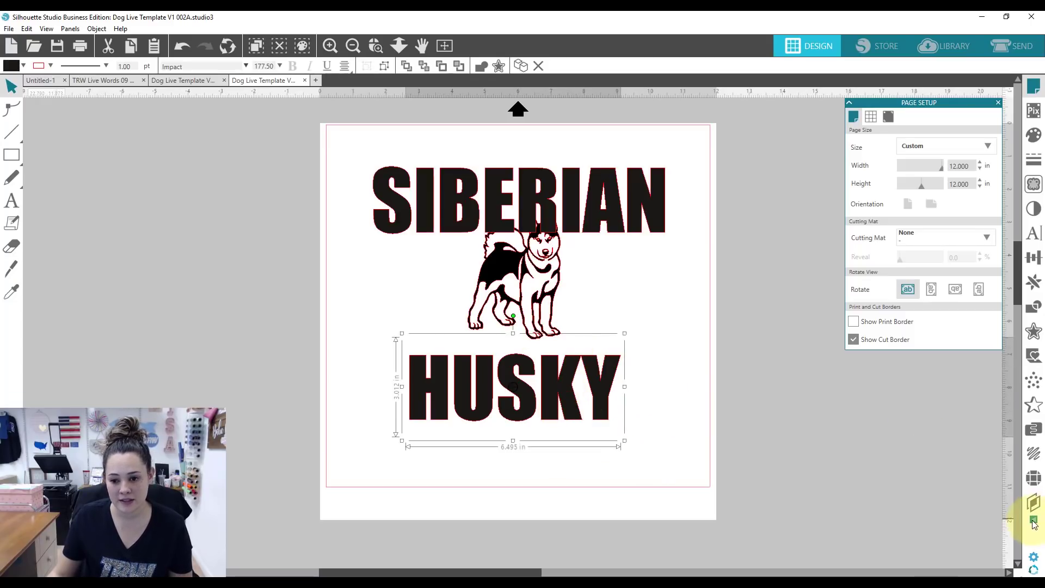
mouse_move(1033, 502)
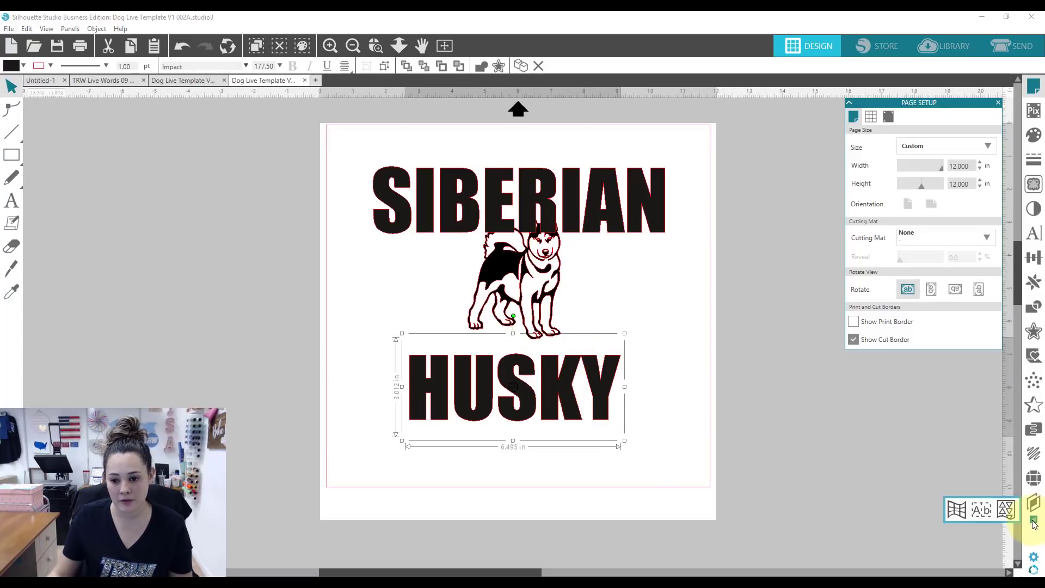
left_click(959, 512)
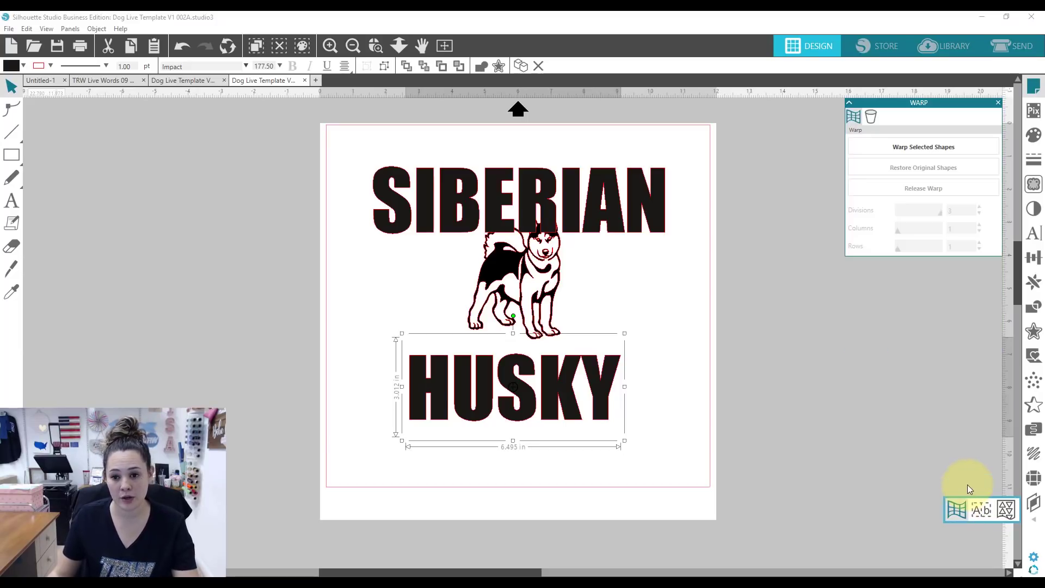
left_click(908, 147)
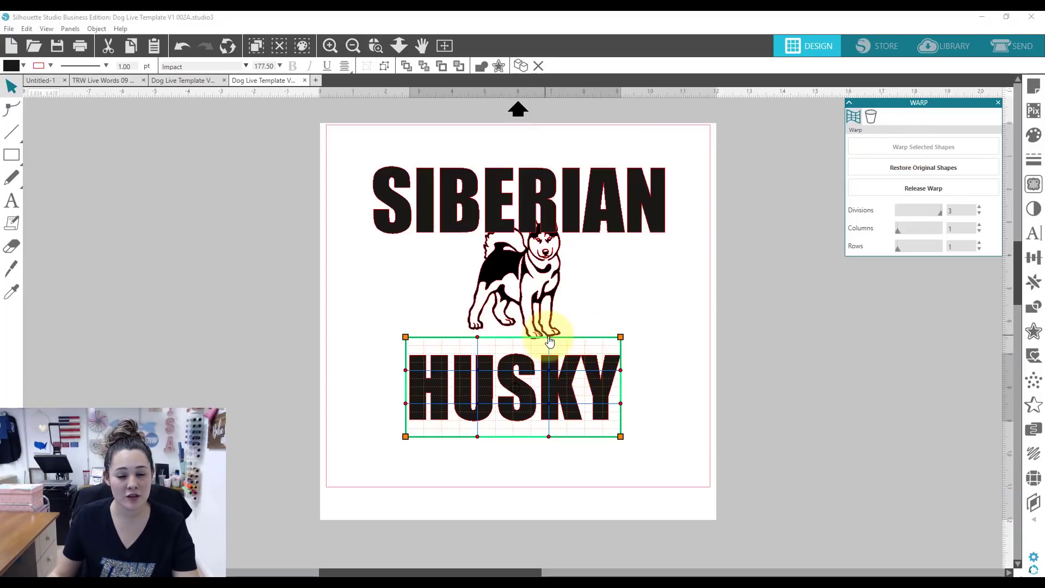
left_click_drag(550, 341, 549, 384)
left_click_drag(478, 337, 478, 377)
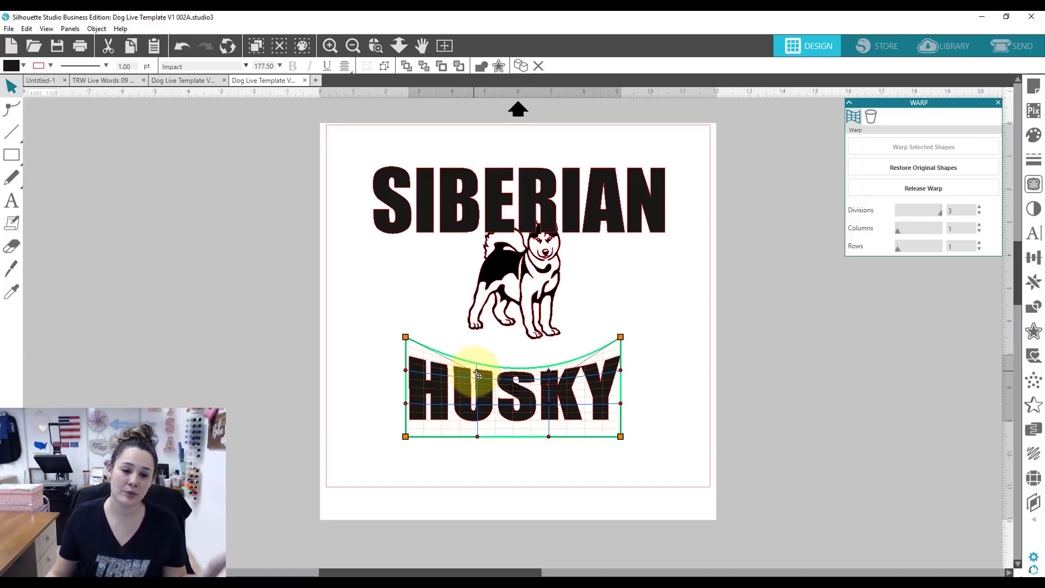